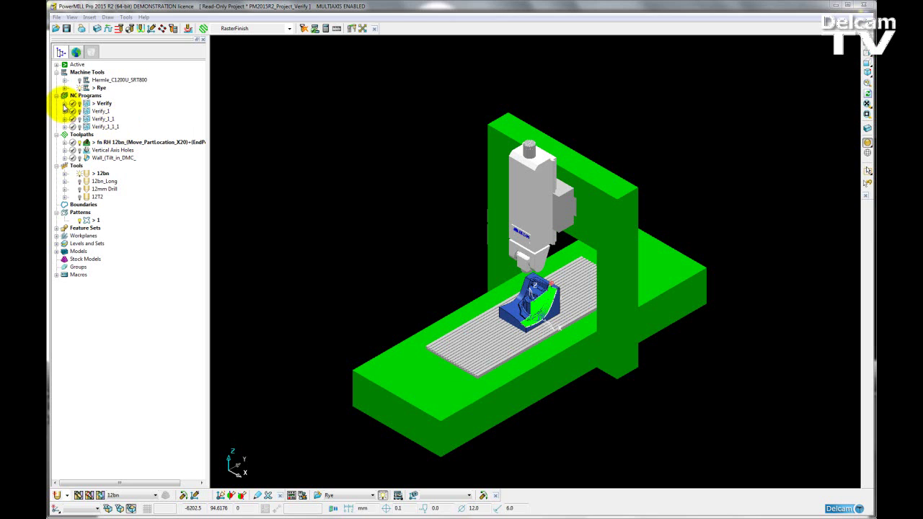
Expand and collapse the Verify program and browse the NC program context menus without choosing anything
click(65, 104)
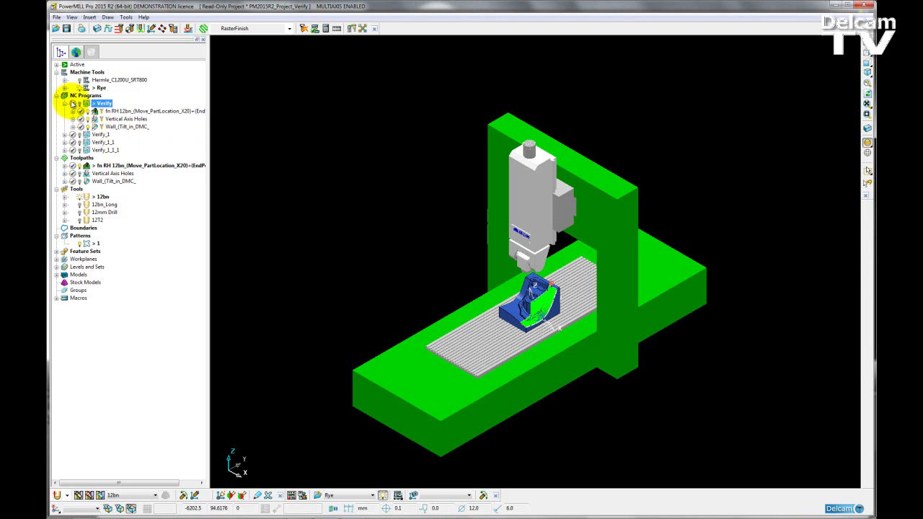
click(65, 104)
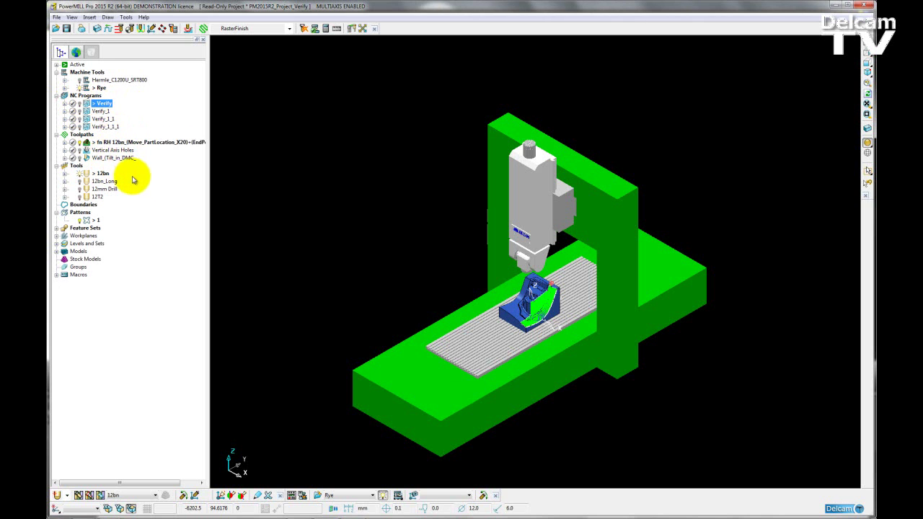
right_click(93, 96)
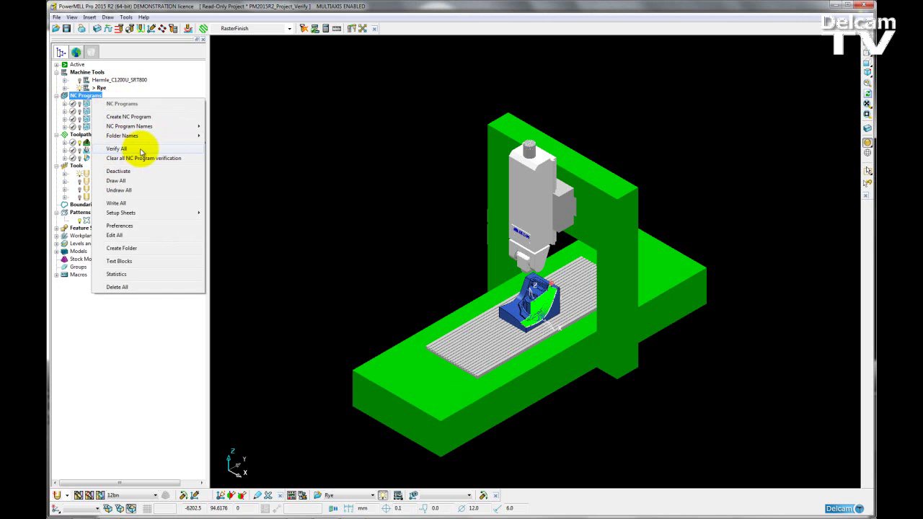
click(141, 149)
right_click(103, 105)
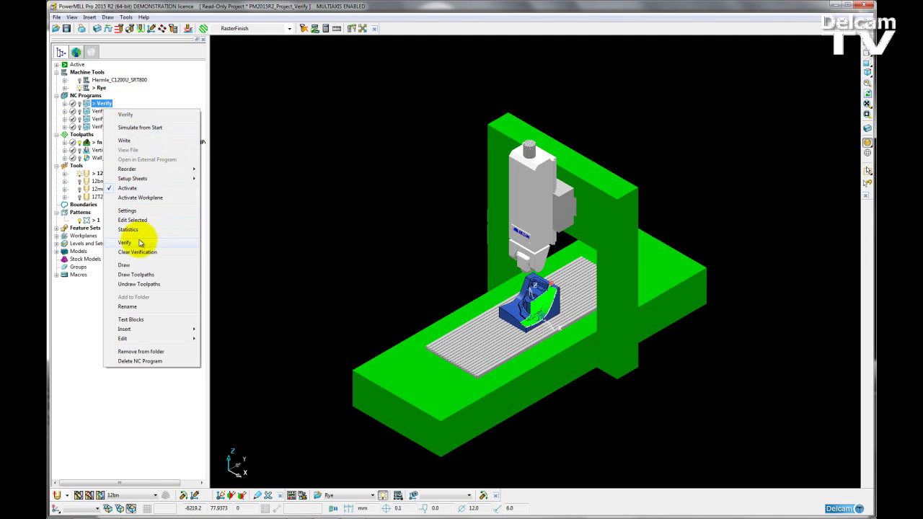
click(275, 208)
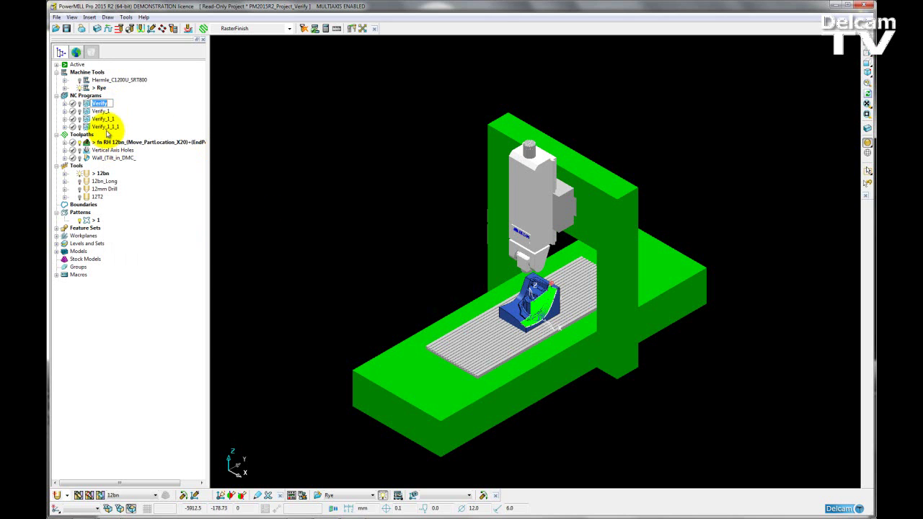
ctrl+click(107, 127)
right_click(107, 128)
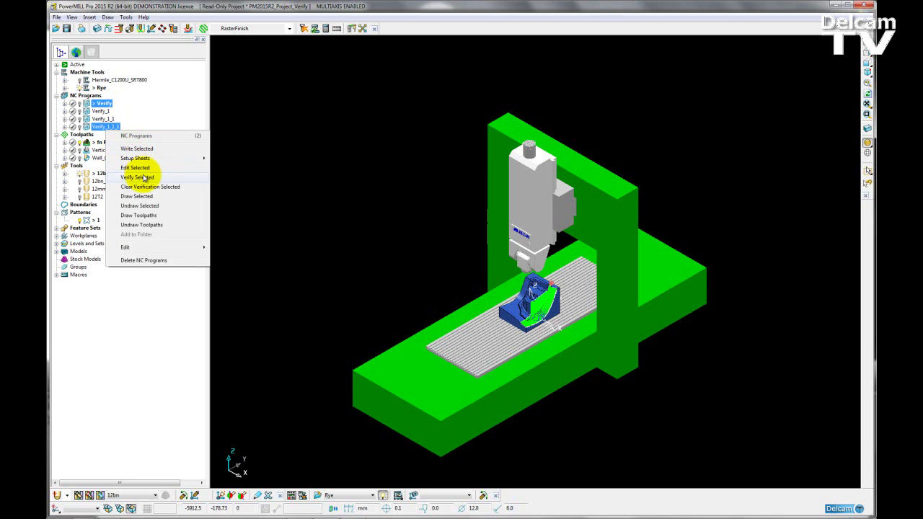
click(284, 171)
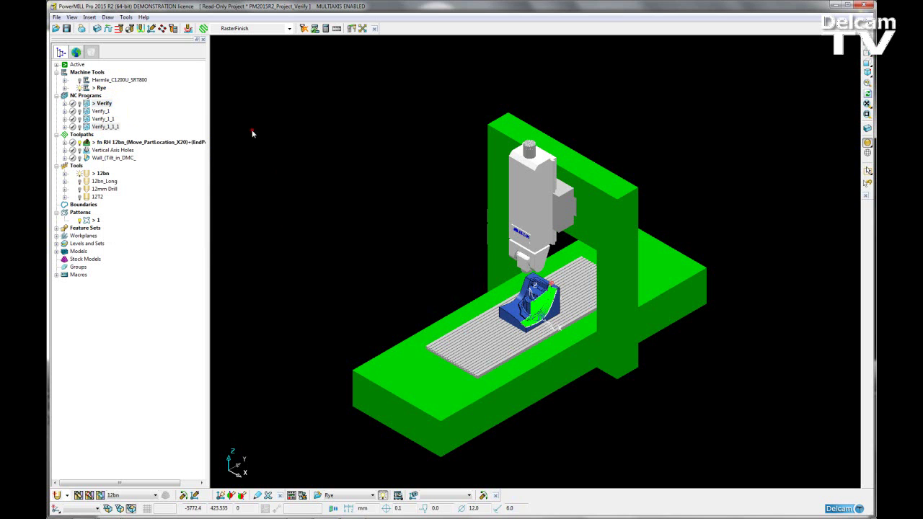
Open the Verify program's verification dialog from its context menu and move it clear of the tree
scroll(597, 343, up, 2)
click(116, 148)
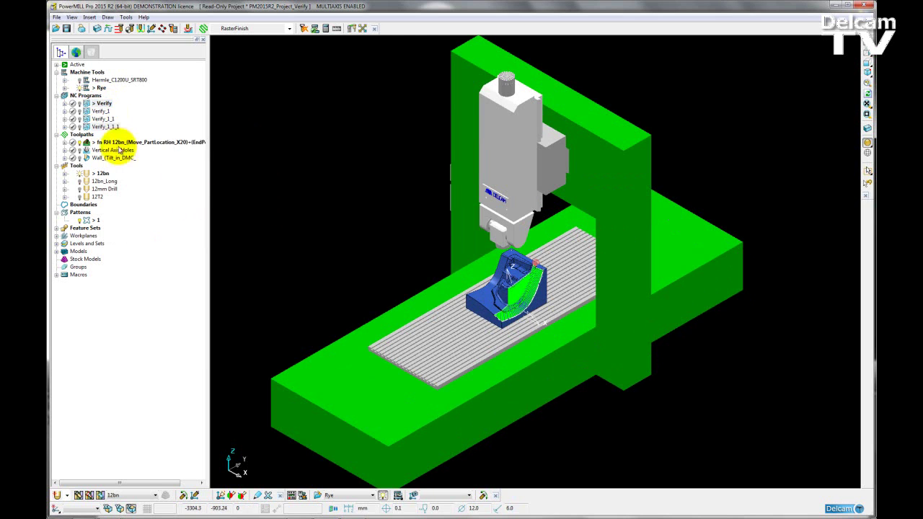
right_click(101, 105)
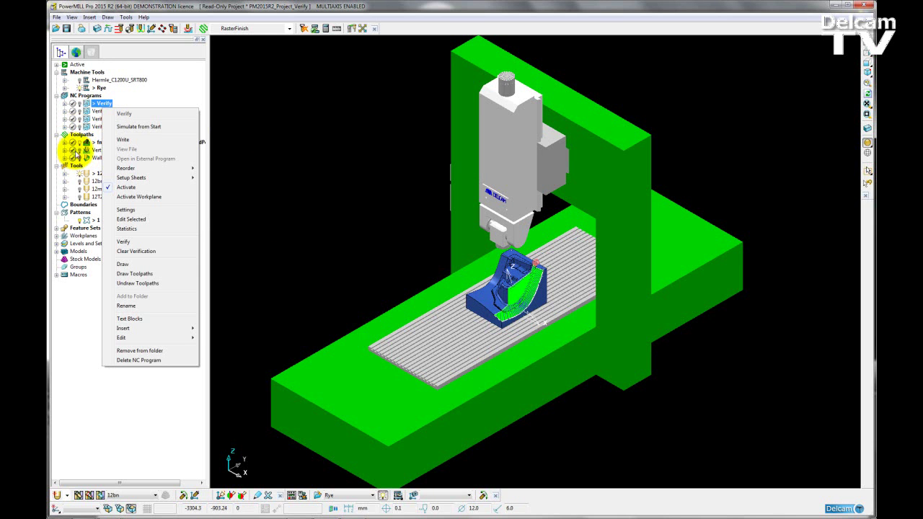
click(143, 242)
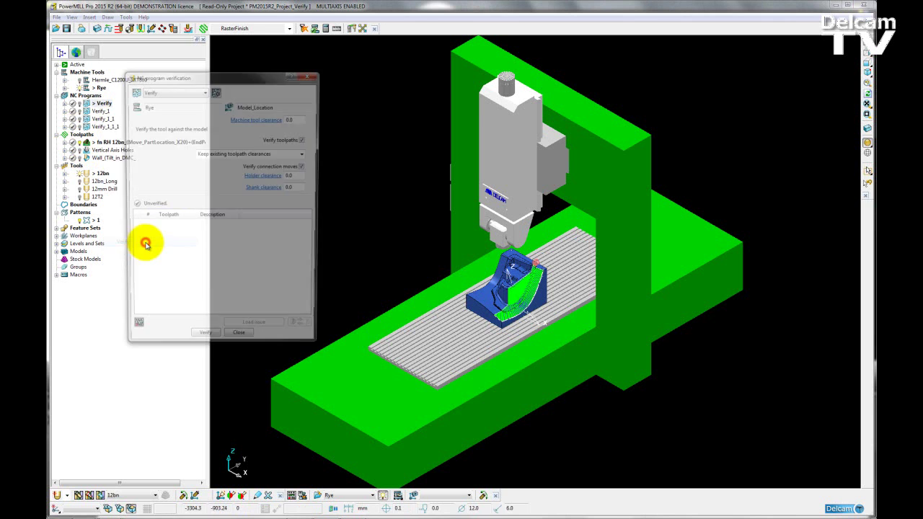
drag(242, 80, 314, 76)
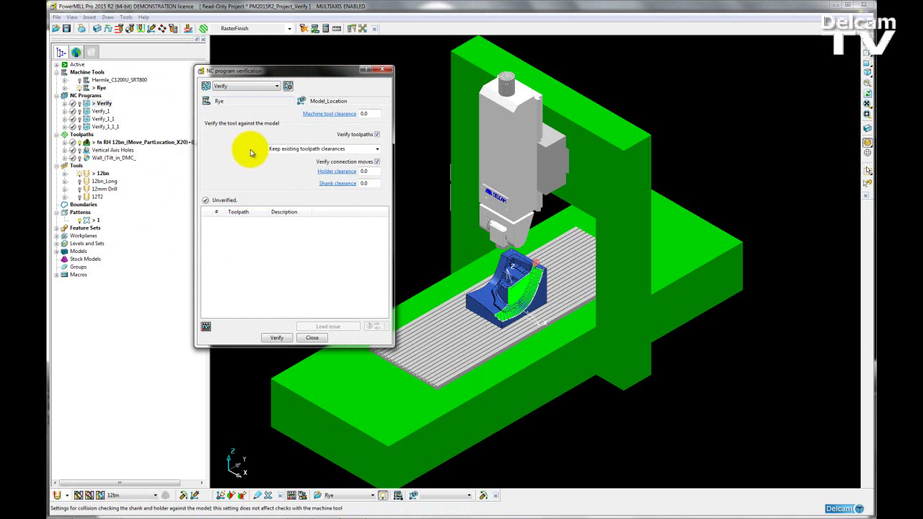
Choose Verify as the program, set machine tool clearance to 5.0, and keep Verify toolpaths ticked
click(277, 86)
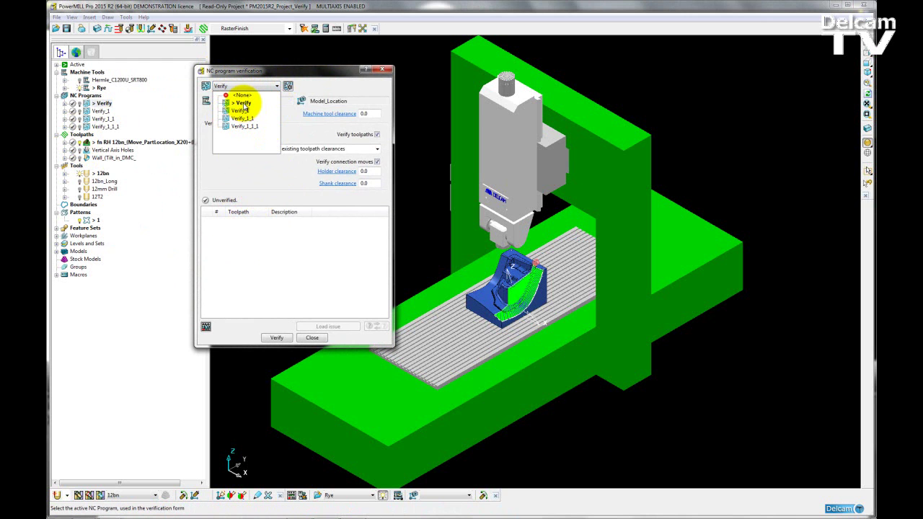
click(244, 105)
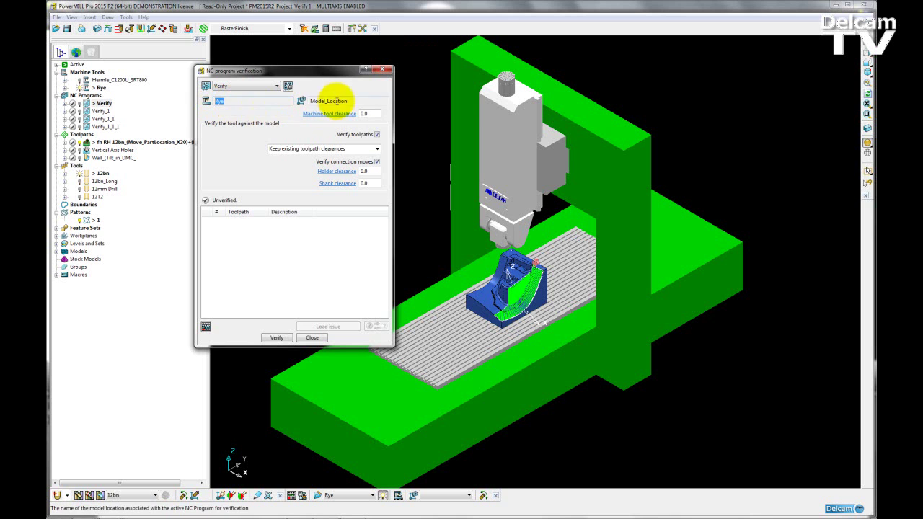
click(355, 101)
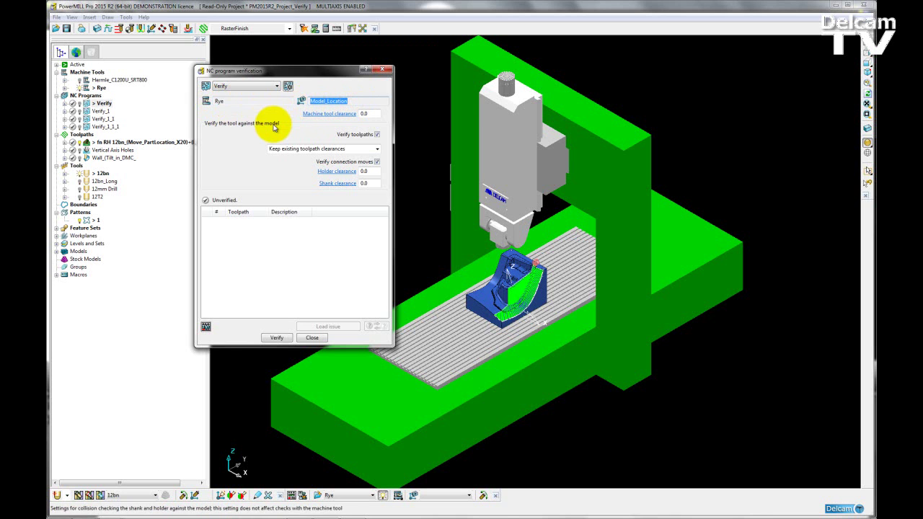
click(364, 113)
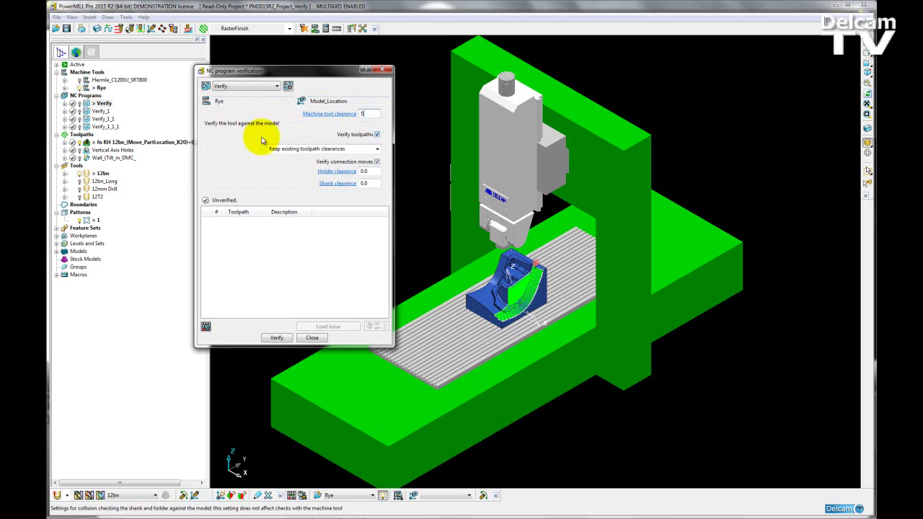
click(376, 135)
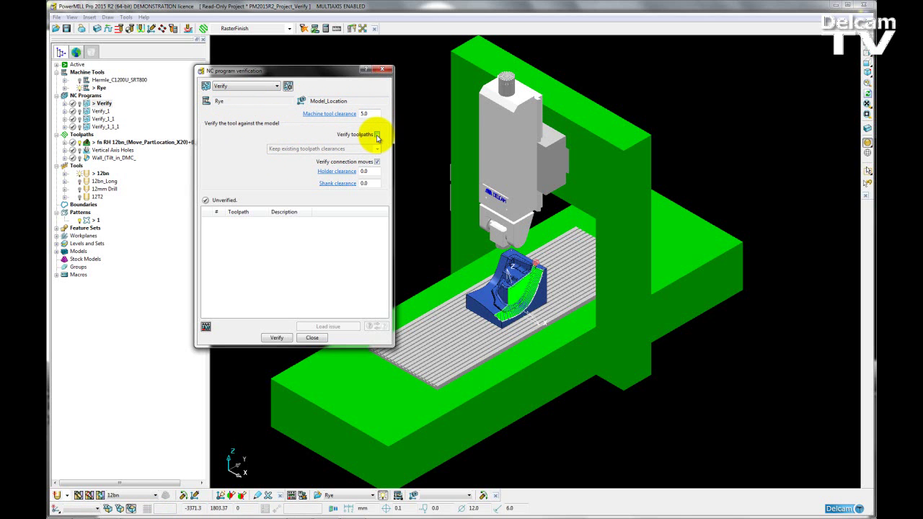
click(377, 135)
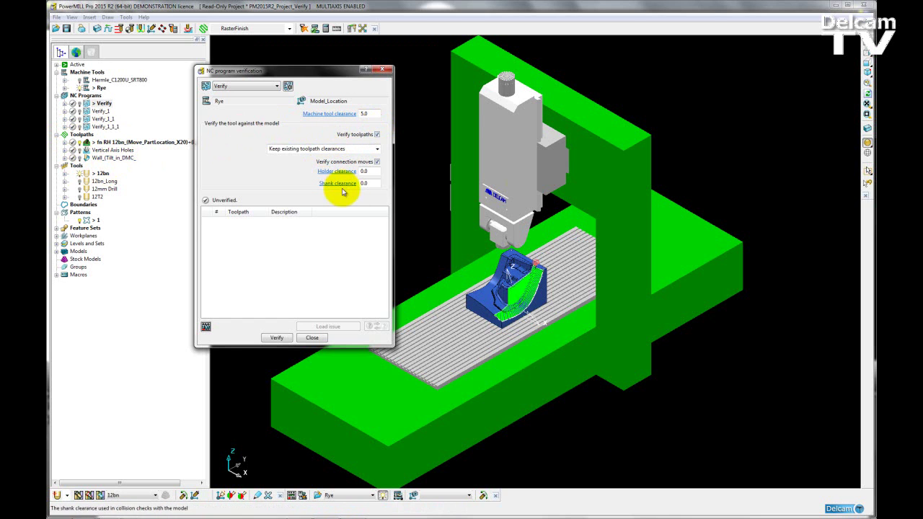
Set holder clearance to 1.0 and shank clearance to 0.5
click(364, 171)
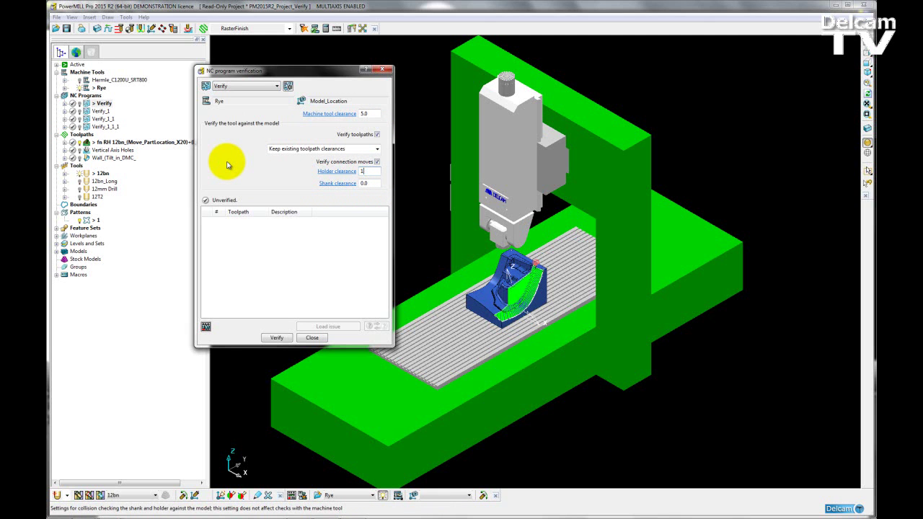
double_click(366, 183)
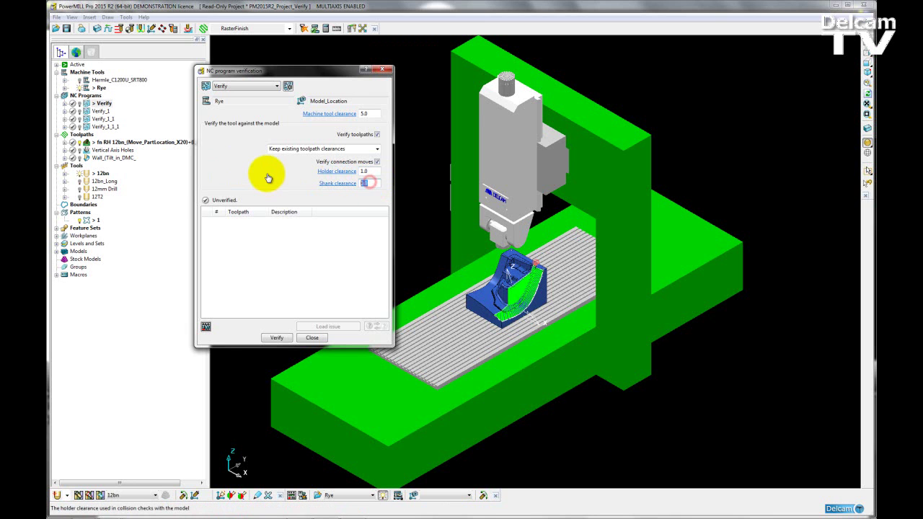
key(BackSpace)
text(.5)
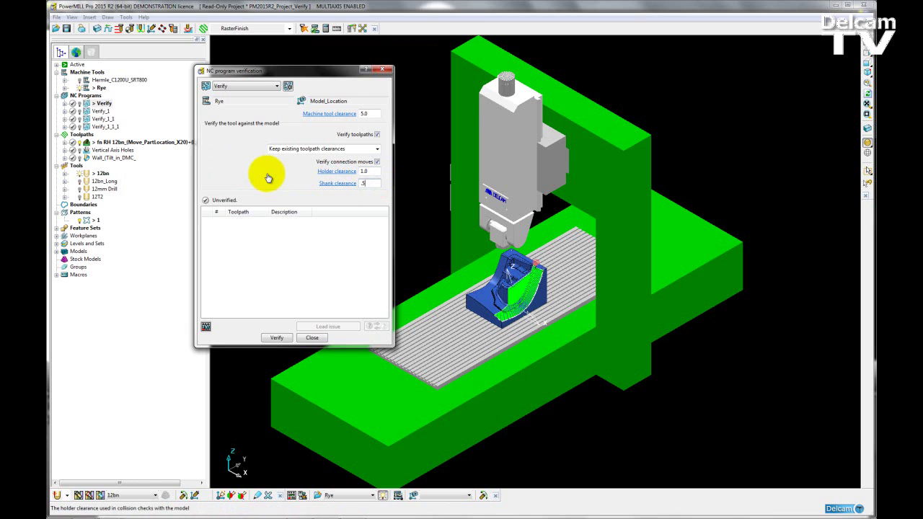
Keep existing toolpath clearances and verify connection moves
click(369, 152)
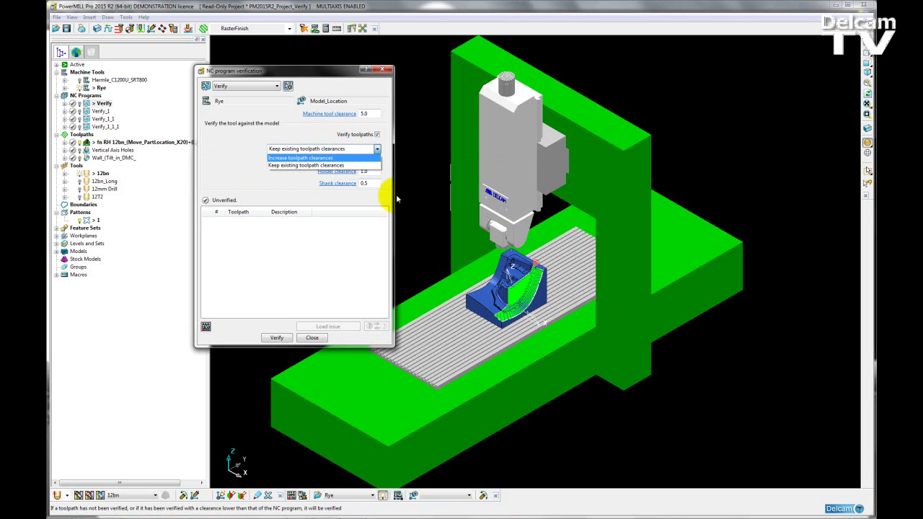
click(369, 186)
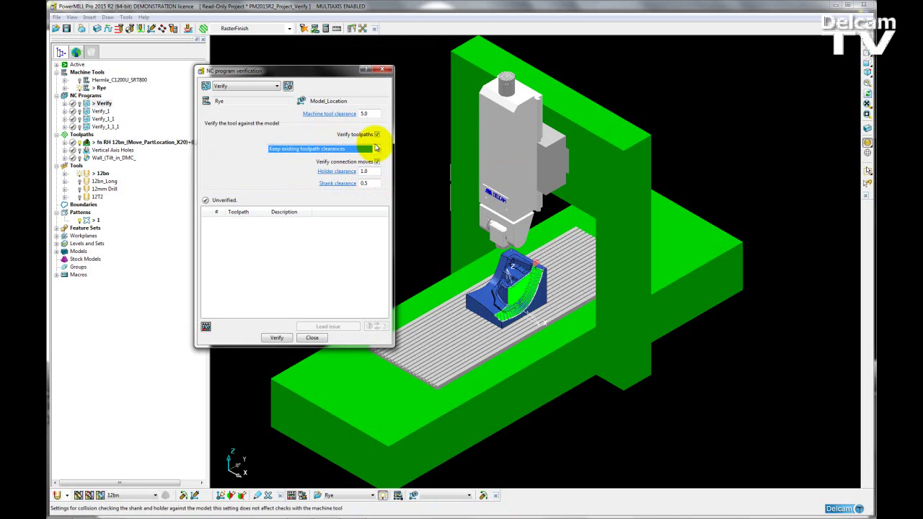
click(376, 148)
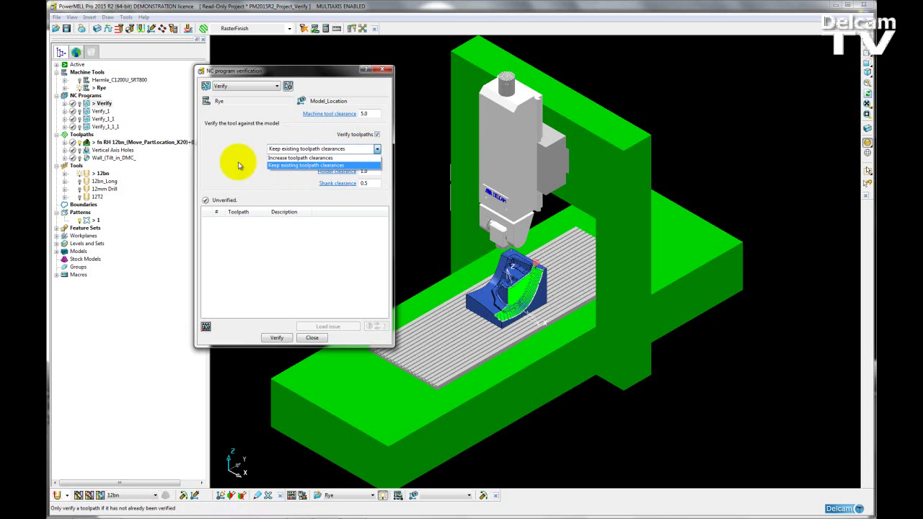
click(220, 180)
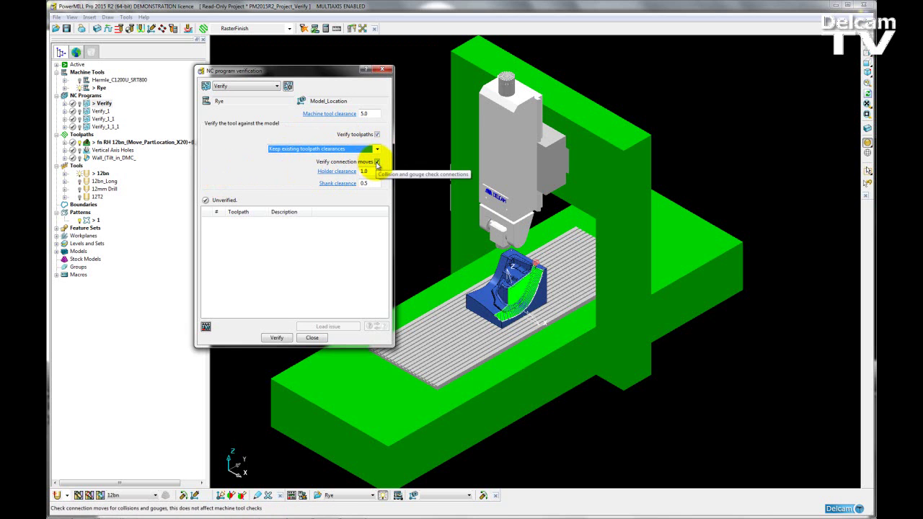
click(376, 163)
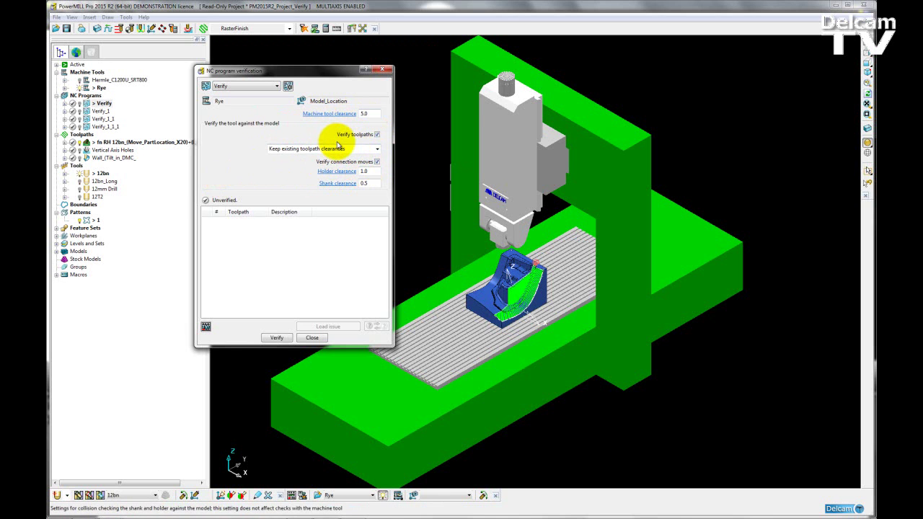
Run the verification, then scroll the issue list and select issue row 3, a Machine X limit issue
click(283, 338)
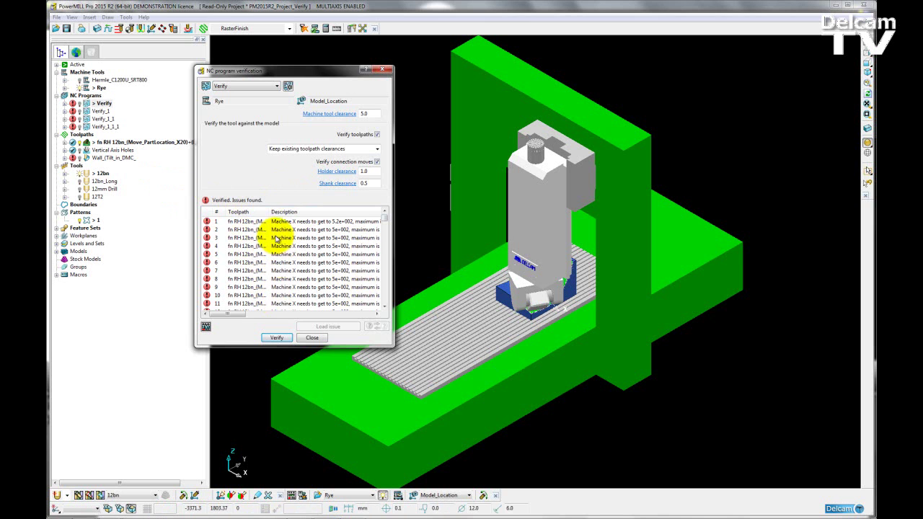
mouse_move(383, 223)
mouse_down()
mouse_move(382, 305)
mouse_move(382, 218)
mouse_up()
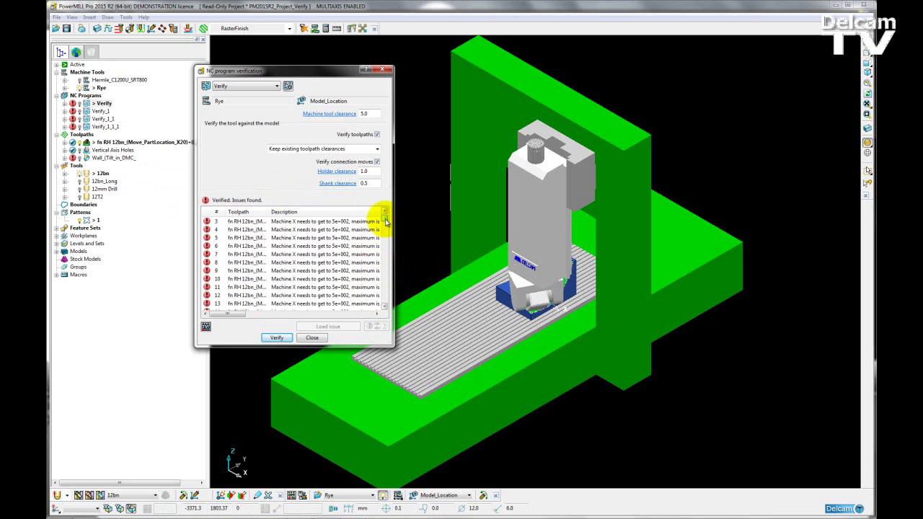
click(277, 222)
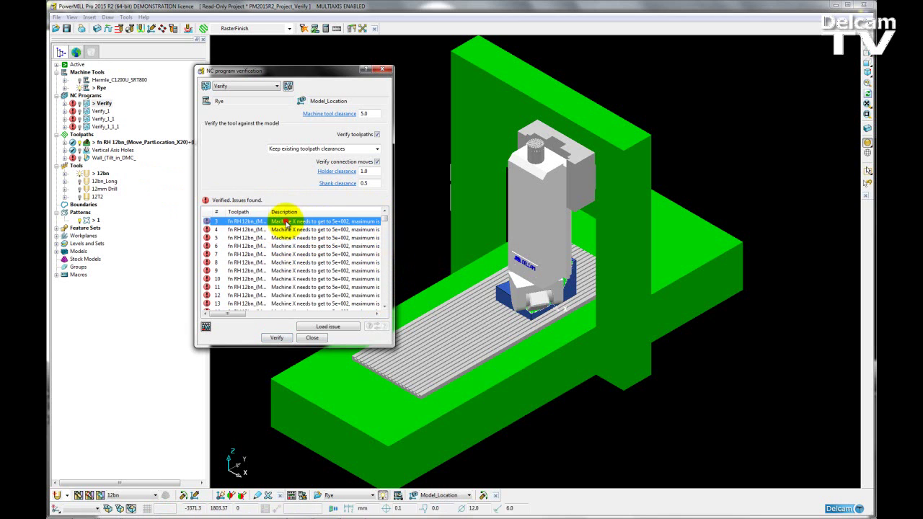
Load the selected issue, dismiss the position error, show Machine Tool Position, and close the verification dialog
double_click(286, 225)
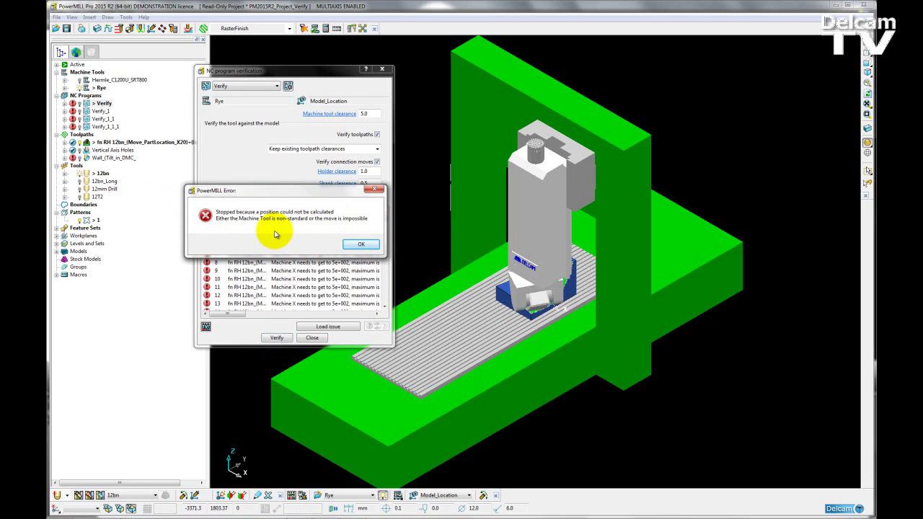
drag(305, 191, 317, 163)
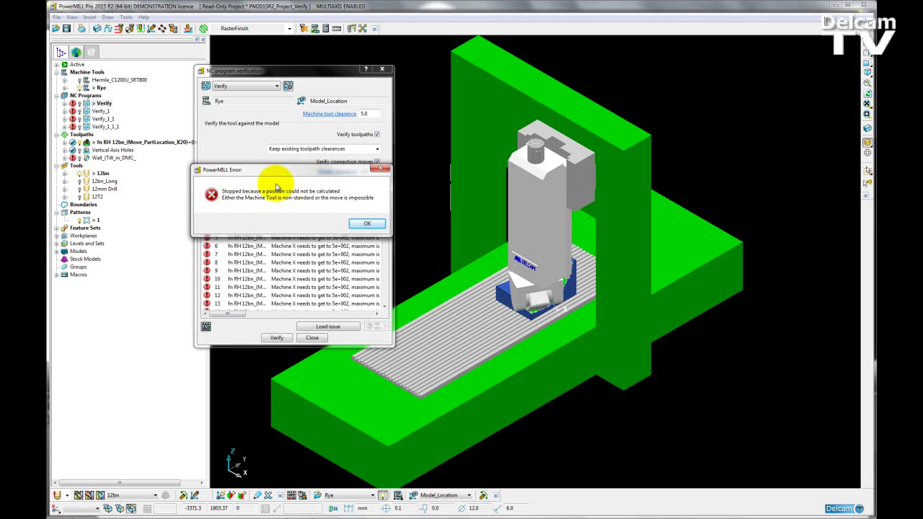
click(365, 225)
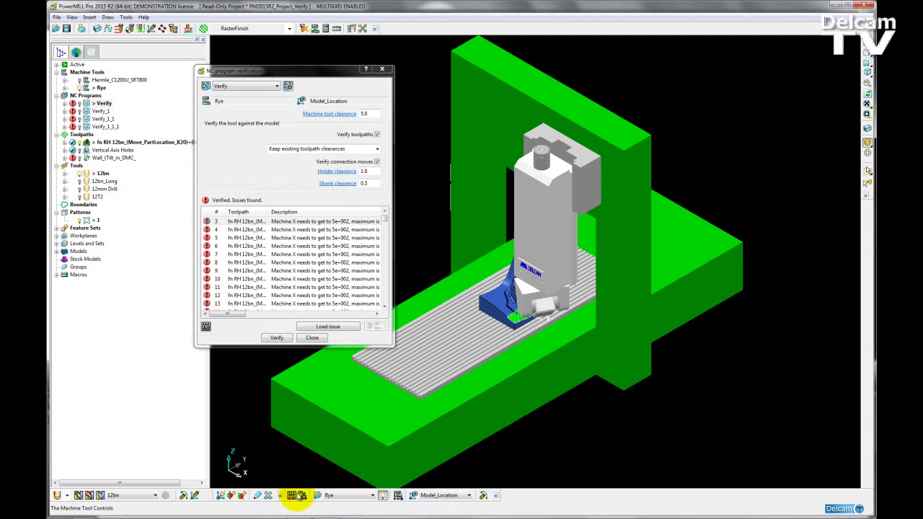
click(297, 495)
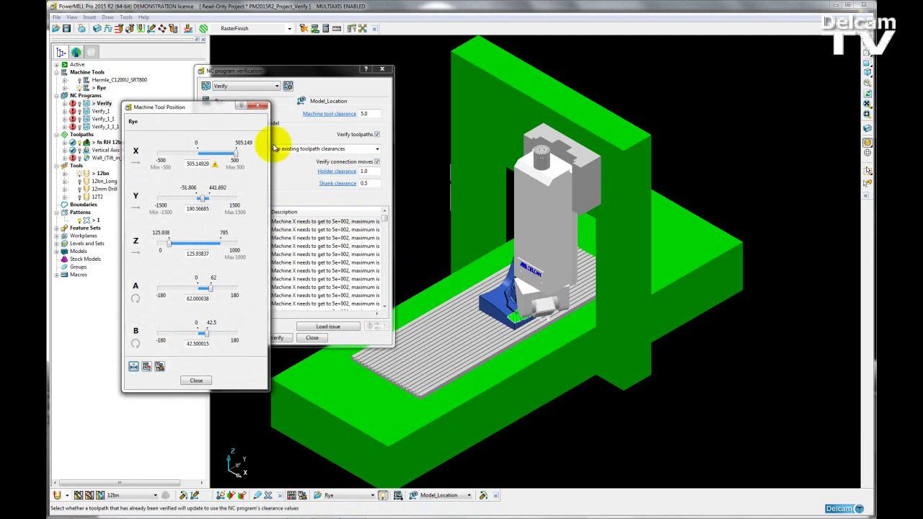
drag(214, 105, 196, 92)
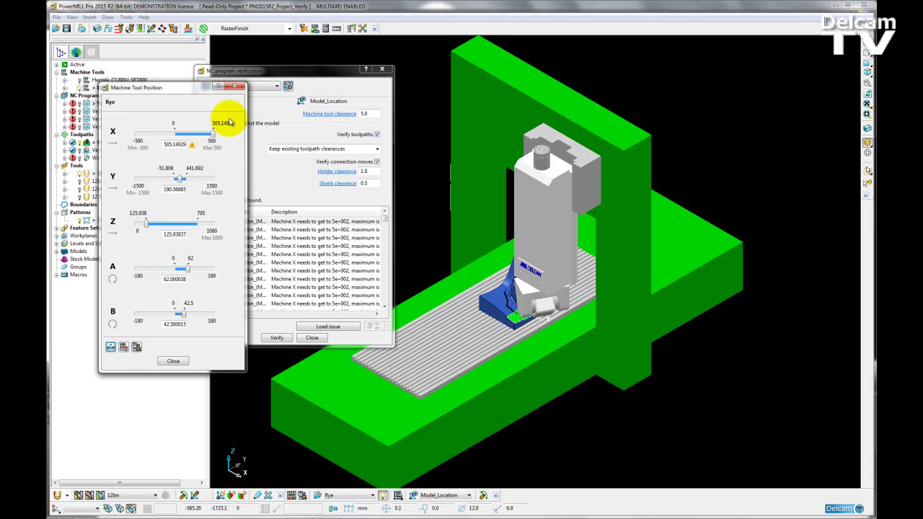
drag(202, 91, 194, 87)
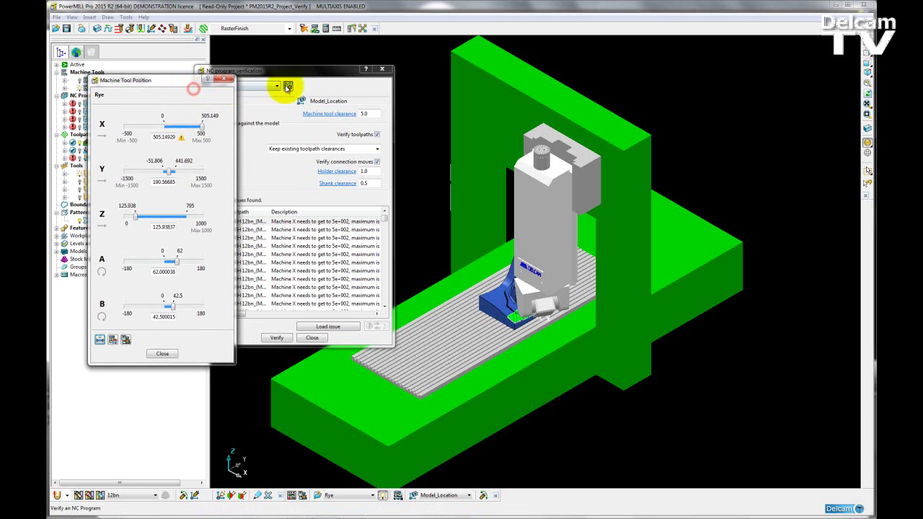
click(382, 69)
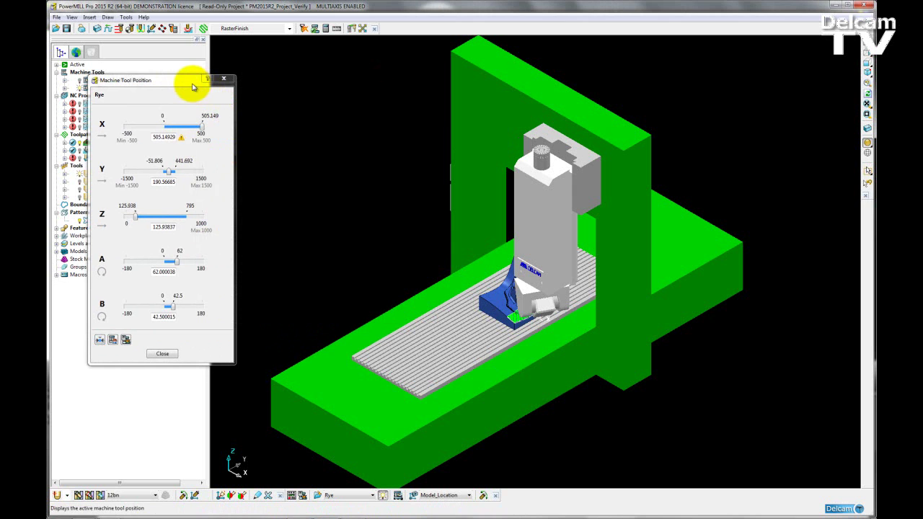
Orbit around the part and table and examine X at 505.149, beyond its 500 maximum
drag(193, 87, 196, 78)
middle_drag(397, 356, 588, 319)
scroll(538, 335, up, 3)
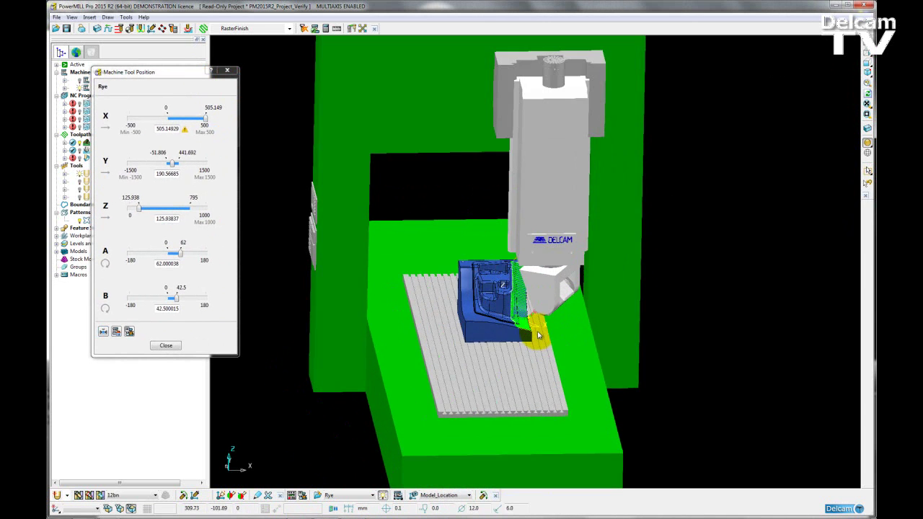
scroll(538, 335, down, 3)
middle_drag(511, 323, 465, 362)
scroll(484, 350, up, 3)
scroll(475, 337, up, 2)
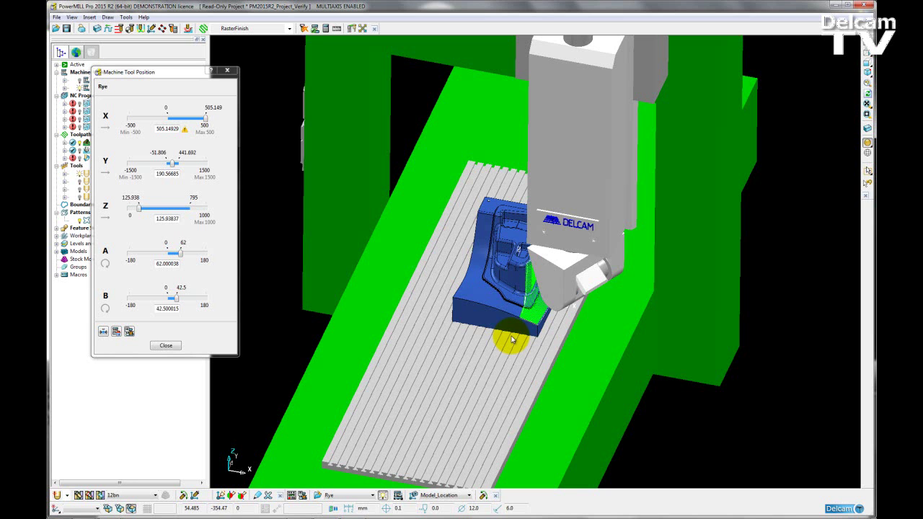
middle_drag(484, 298, 509, 318)
click(185, 114)
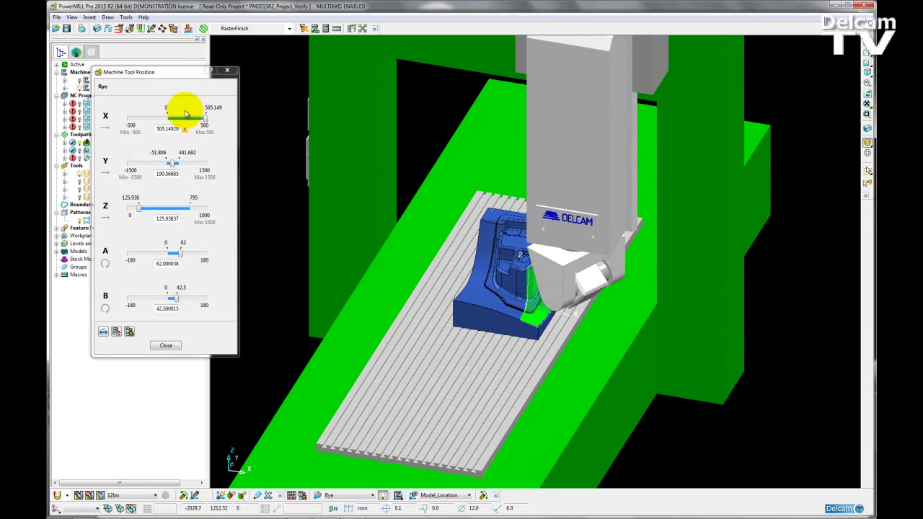
drag(179, 75, 243, 70)
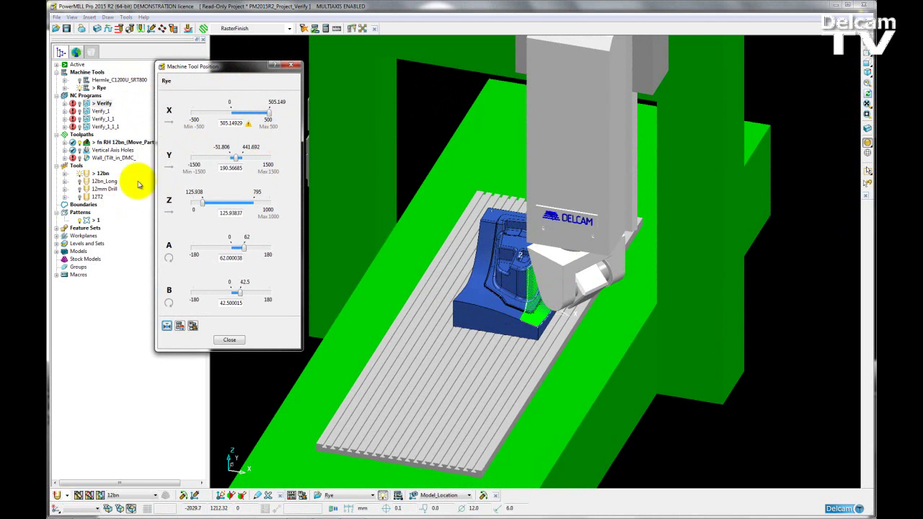
Rotate the Model_Location workplane 25.0 degrees in the Workplane Editor using Dynamic Machine Control
click(57, 236)
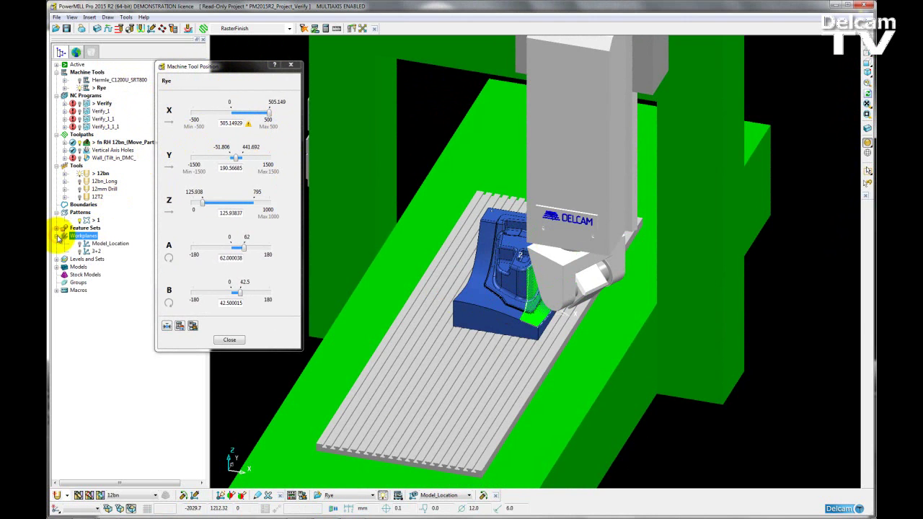
right_click(96, 246)
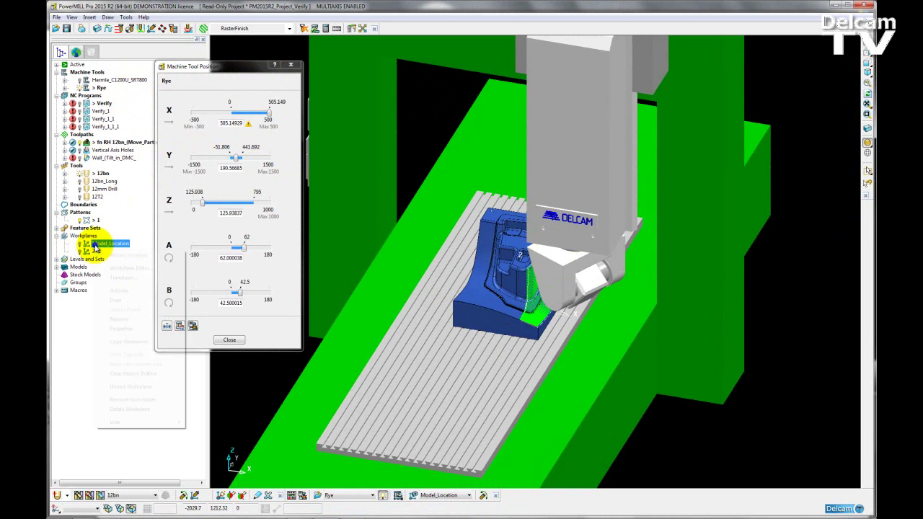
click(134, 269)
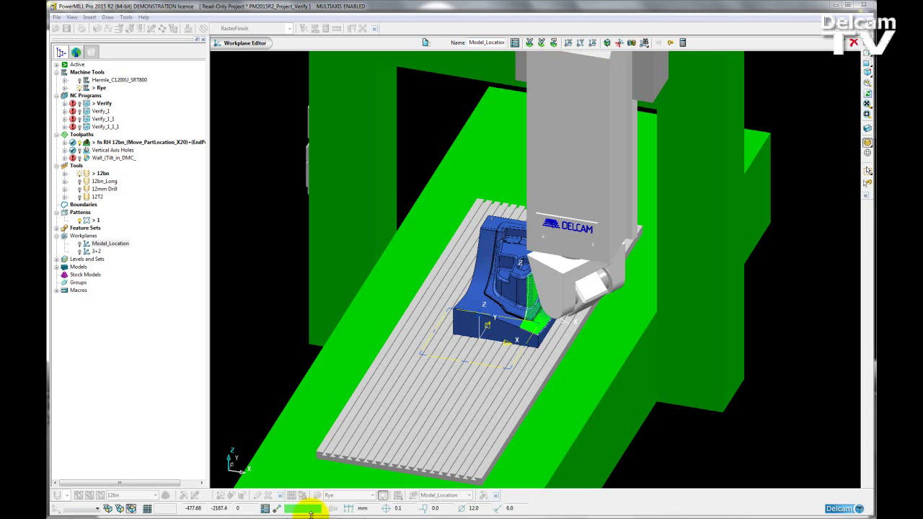
click(306, 511)
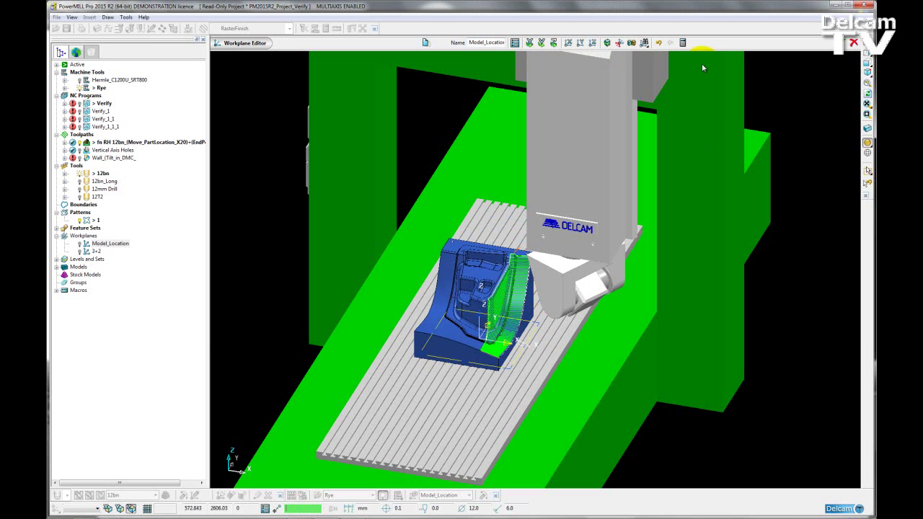
click(852, 42)
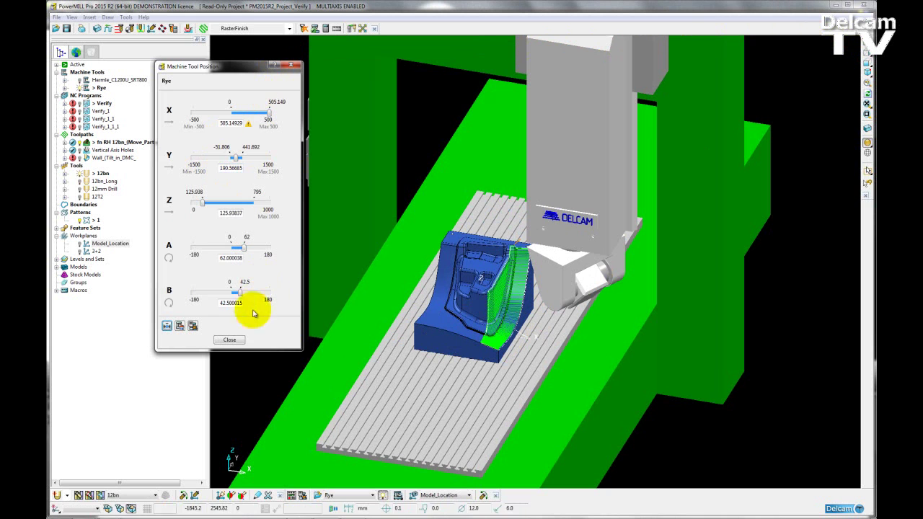
Close Machine Tool Position and clear the Verify program's previous verification results
click(230, 341)
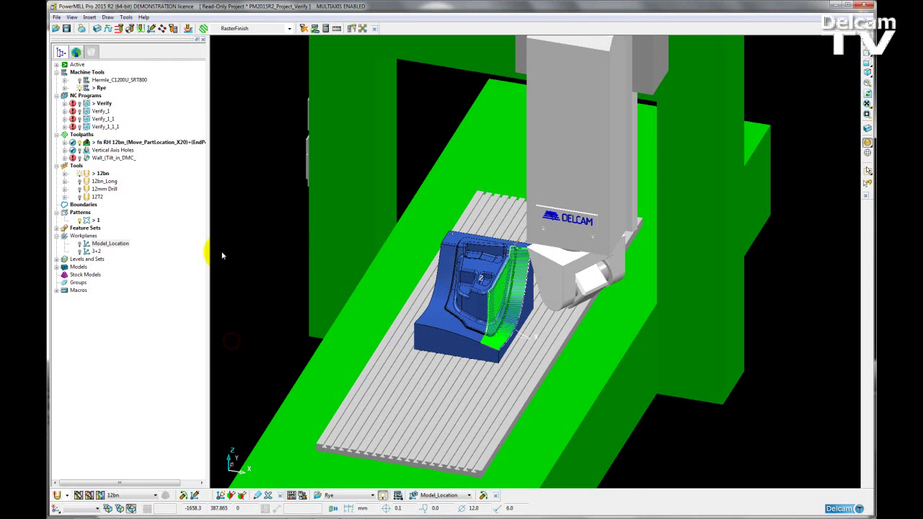
right_click(100, 104)
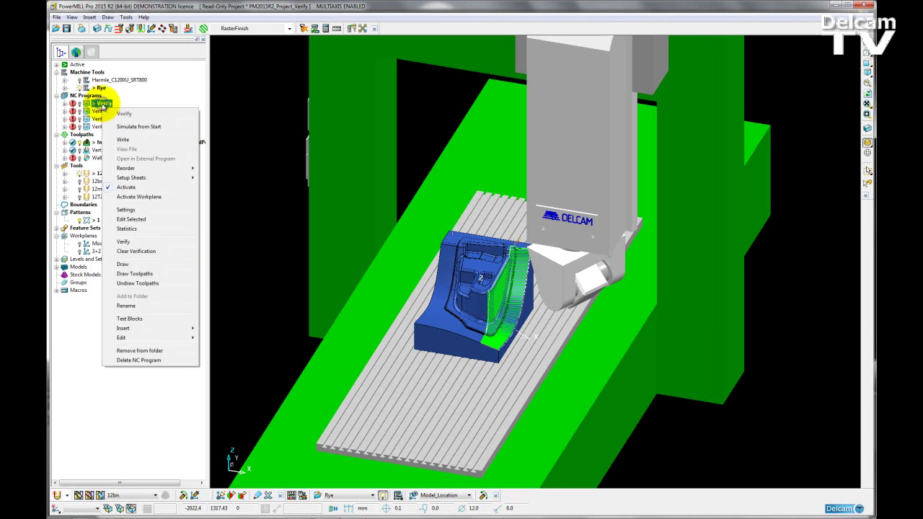
click(133, 252)
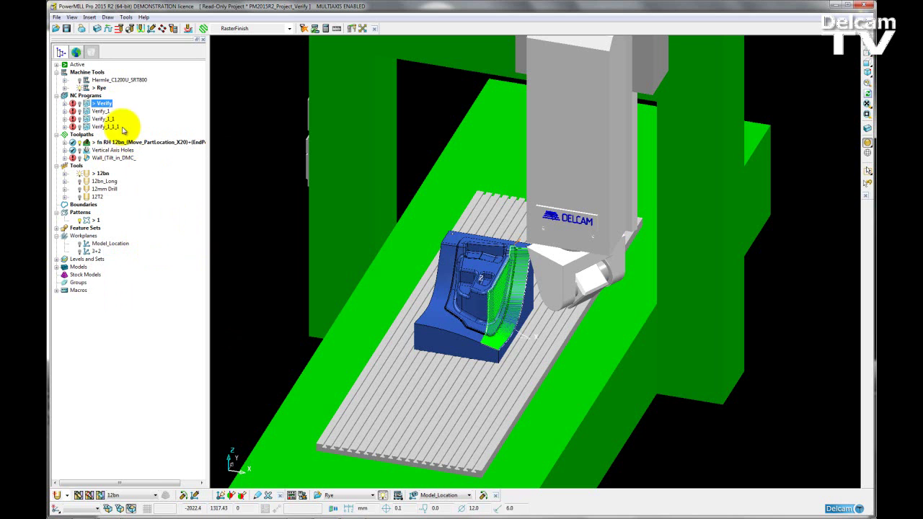
Re-verify the Verify program and show the tool gouge issue on the machine
right_click(108, 106)
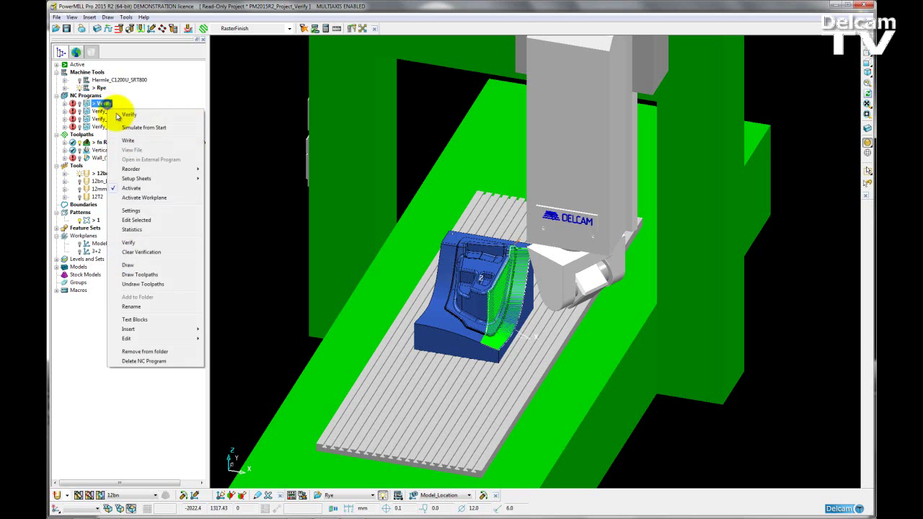
click(129, 241)
click(277, 337)
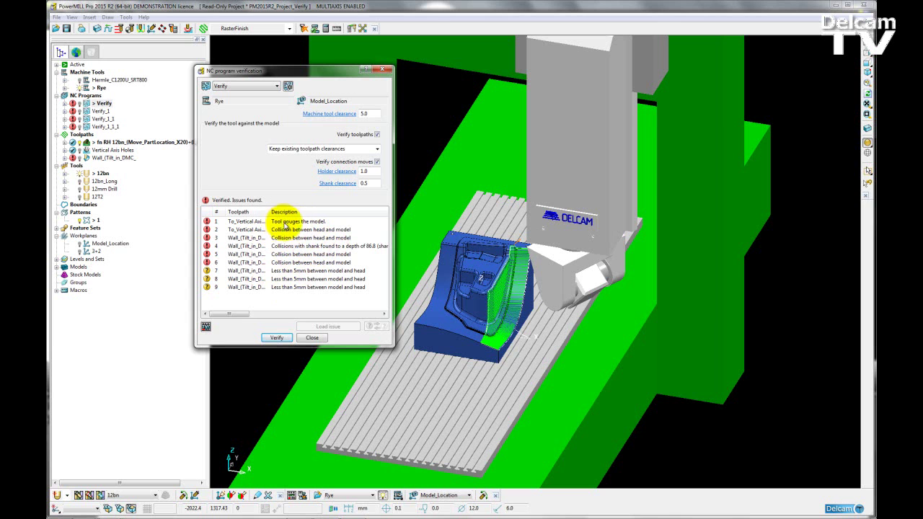
click(284, 224)
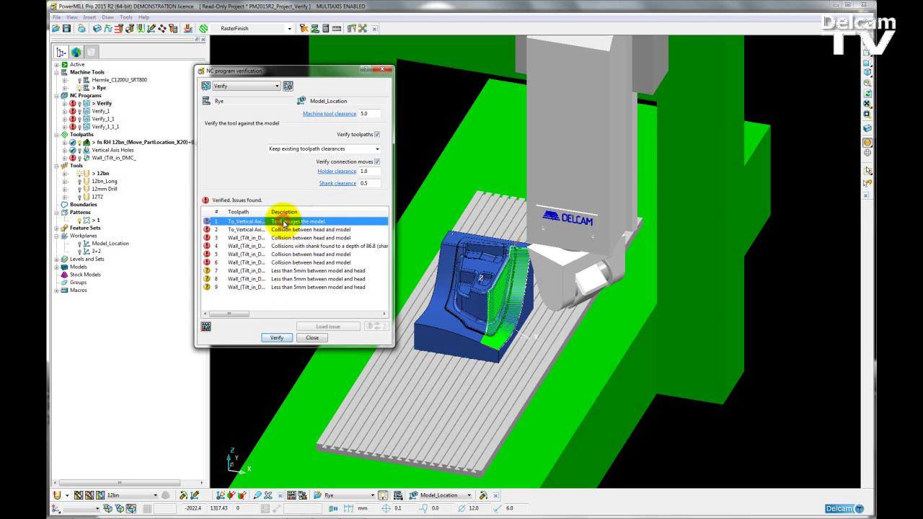
double_click(283, 222)
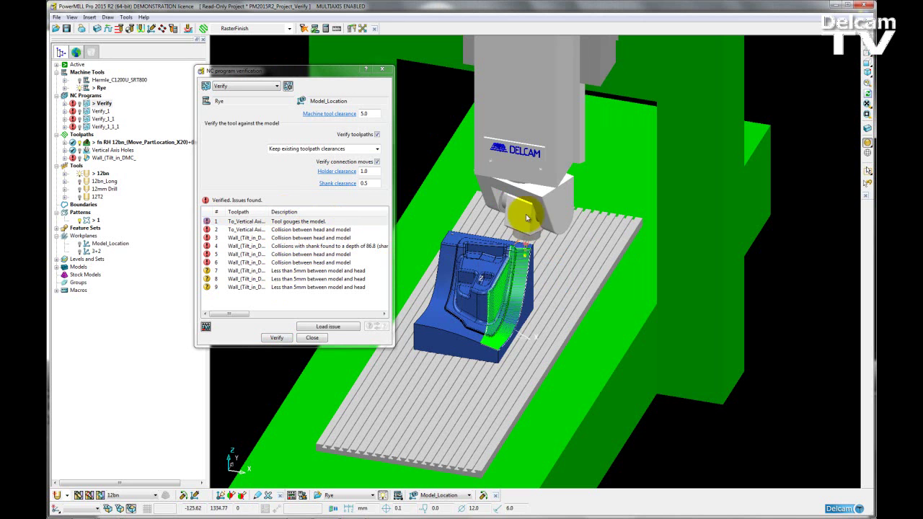
Close the verification results, select the Verify program, and draw the 12bn tool shaded
click(311, 338)
middle_drag(567, 323, 410, 227)
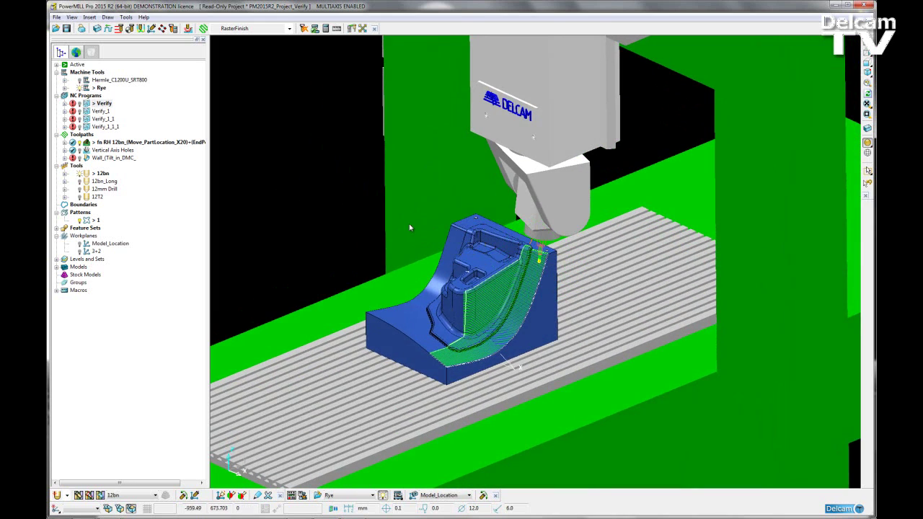
click(78, 103)
scroll(557, 268, up, 3)
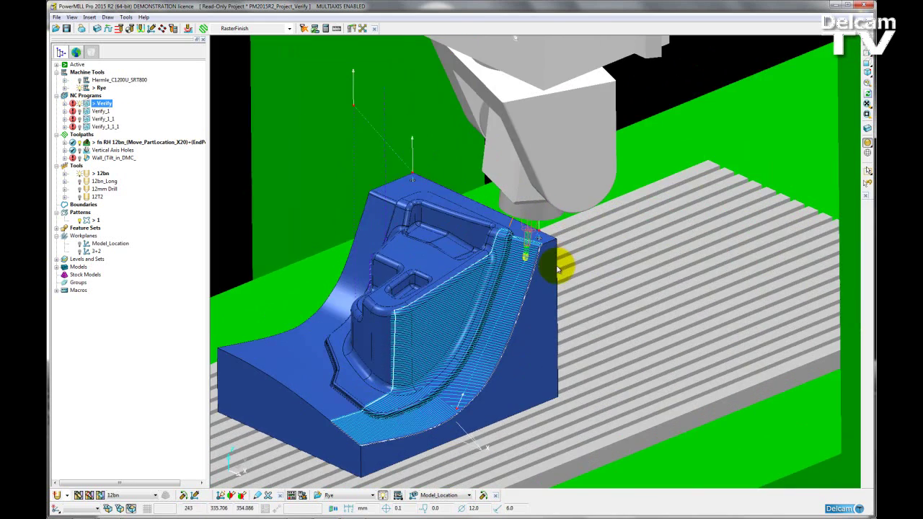
scroll(540, 263, up, 5)
click(85, 142)
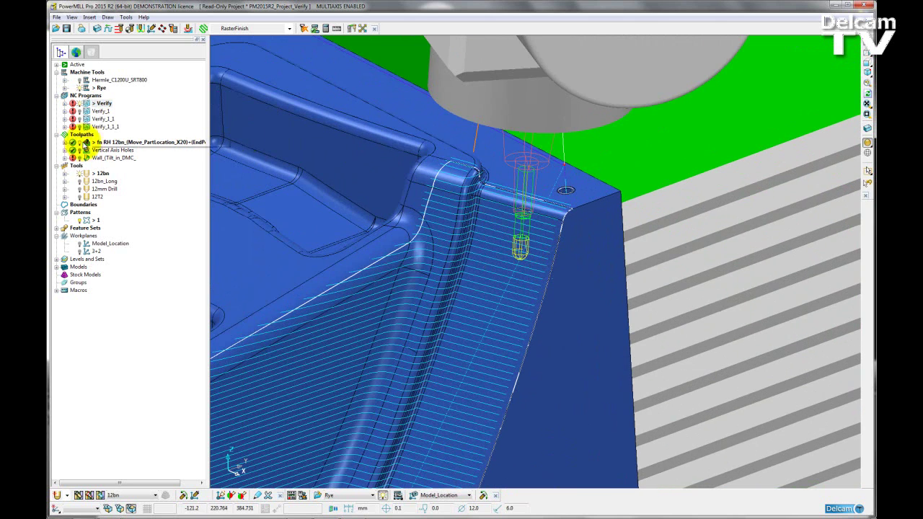
right_click(94, 174)
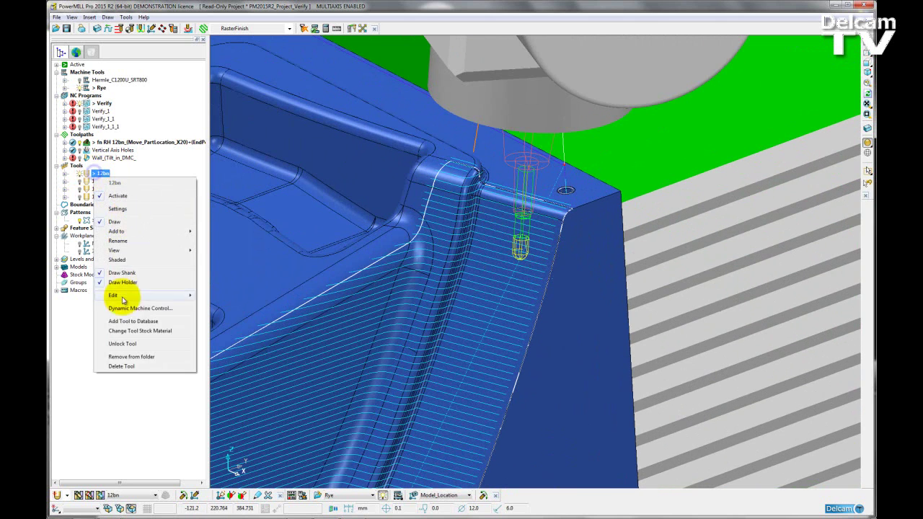
click(117, 259)
Orbit around the part and machine head, then bring up the toolpath's Start and End Point settings
mouse_move(560, 251)
middle_down()
mouse_move(611, 298)
mouse_move(504, 336)
middle_up()
scroll(685, 288, up, 3)
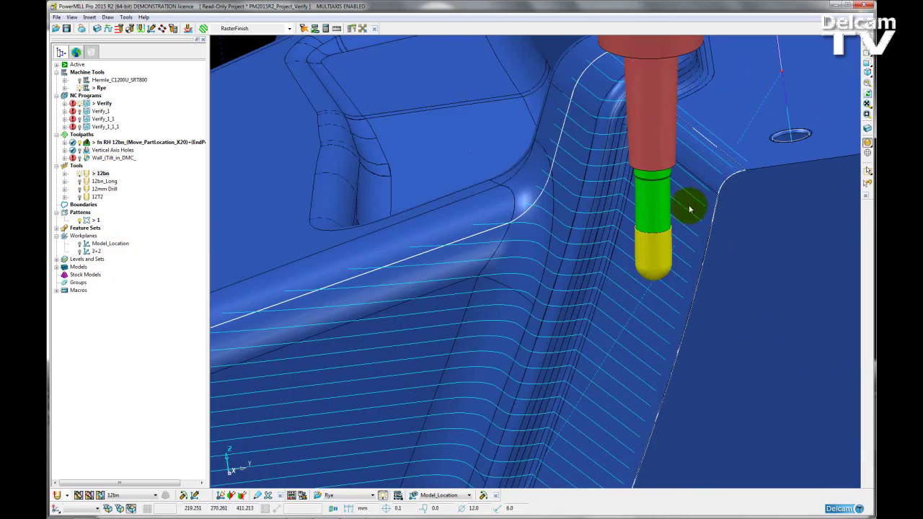
scroll(699, 242, down, 5)
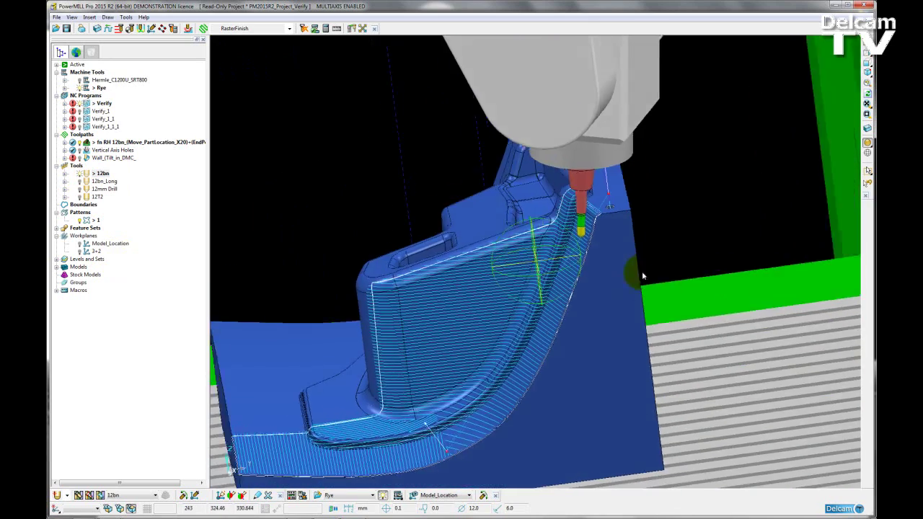
middle_drag(642, 274, 591, 336)
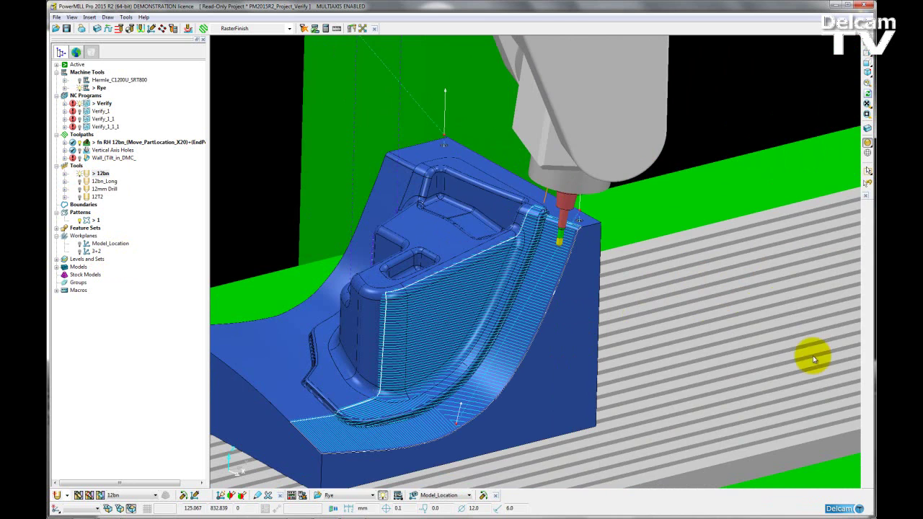
middle_drag(861, 322, 524, 330)
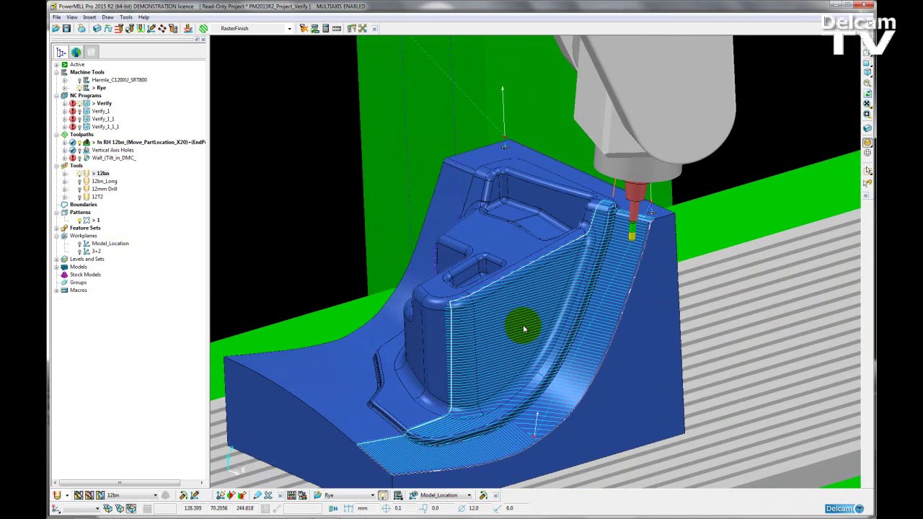
middle_drag(783, 330, 702, 336)
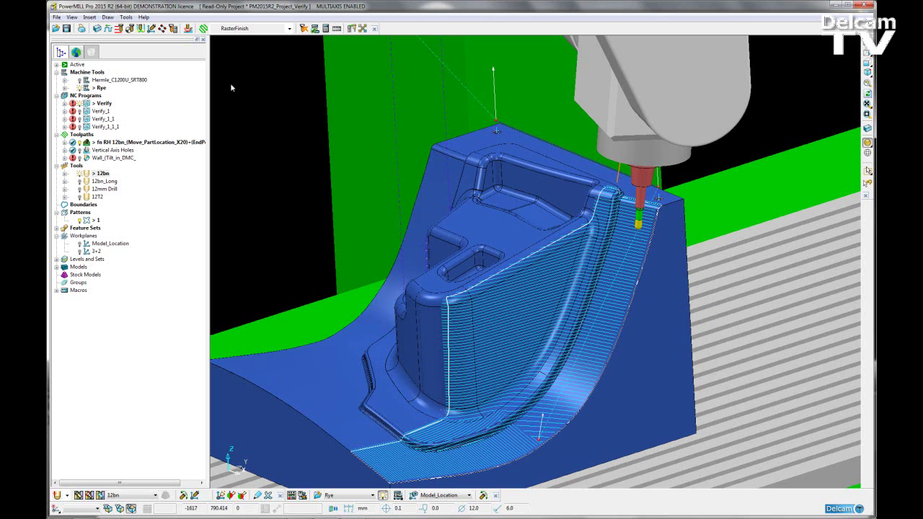
click(130, 29)
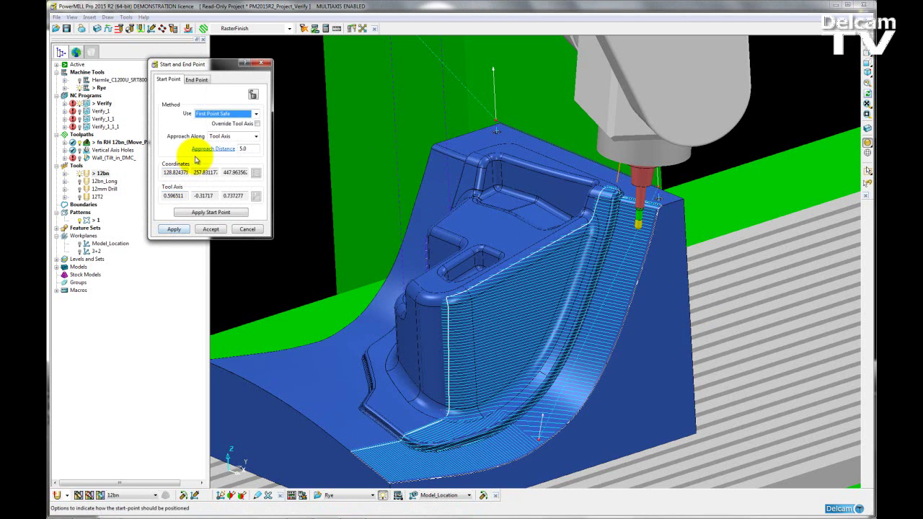
Set the end point to Last Point Safe, retracting 5.0 along the tool axis, and accept
click(192, 80)
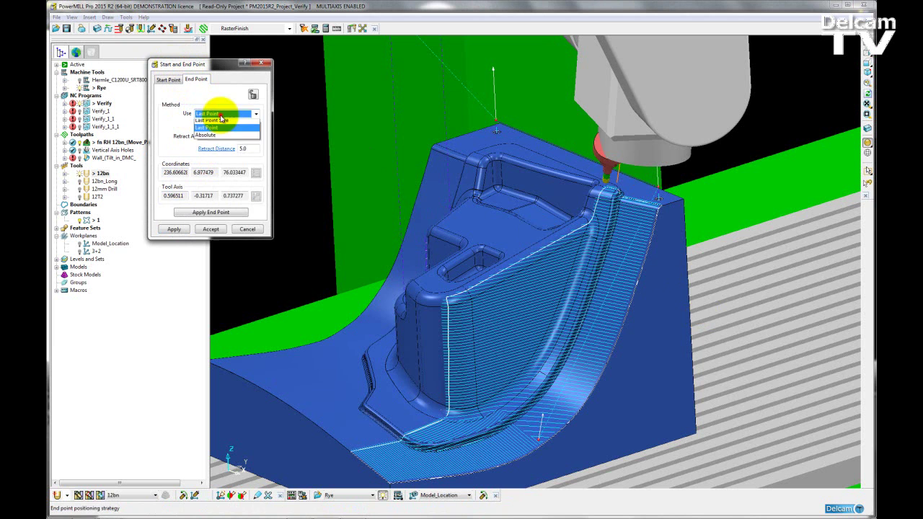
click(220, 119)
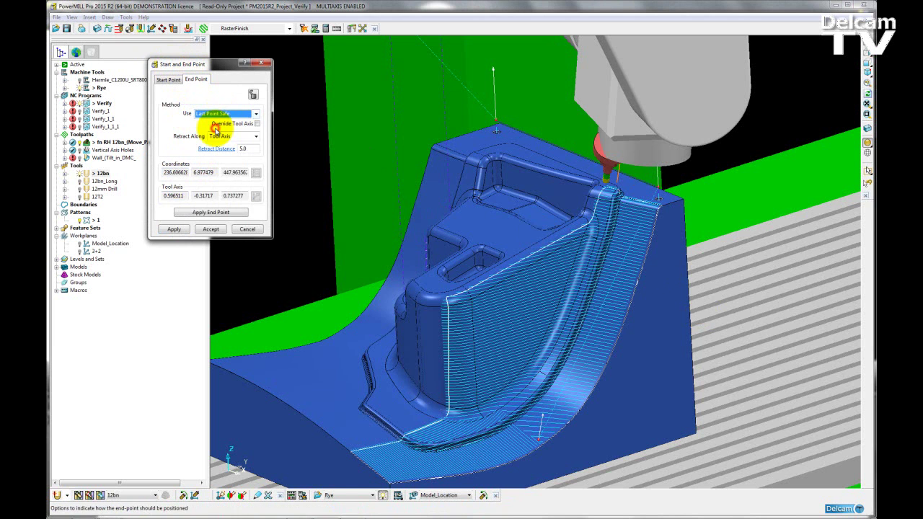
click(173, 229)
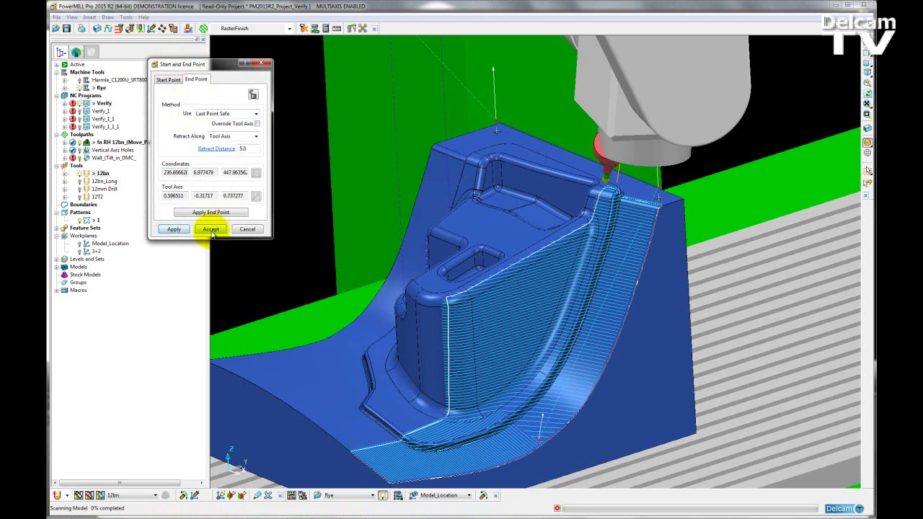
click(210, 229)
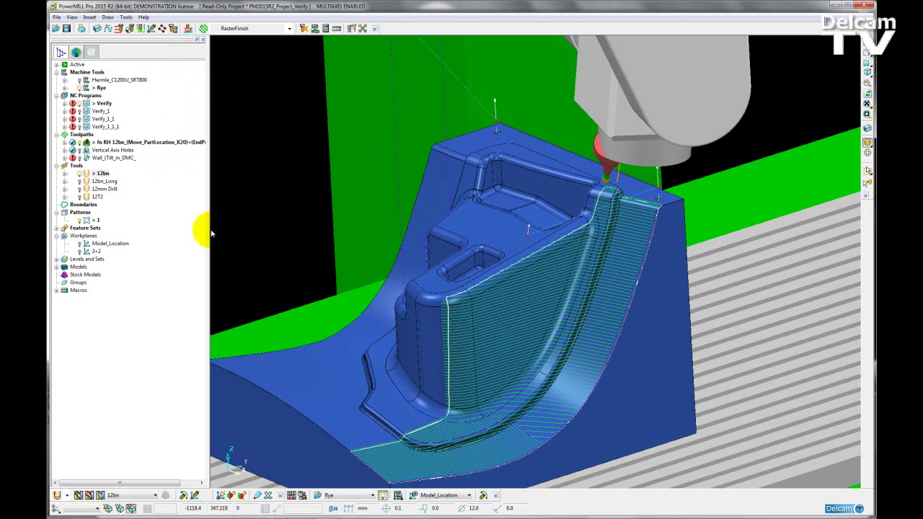
middle_drag(213, 233, 488, 264)
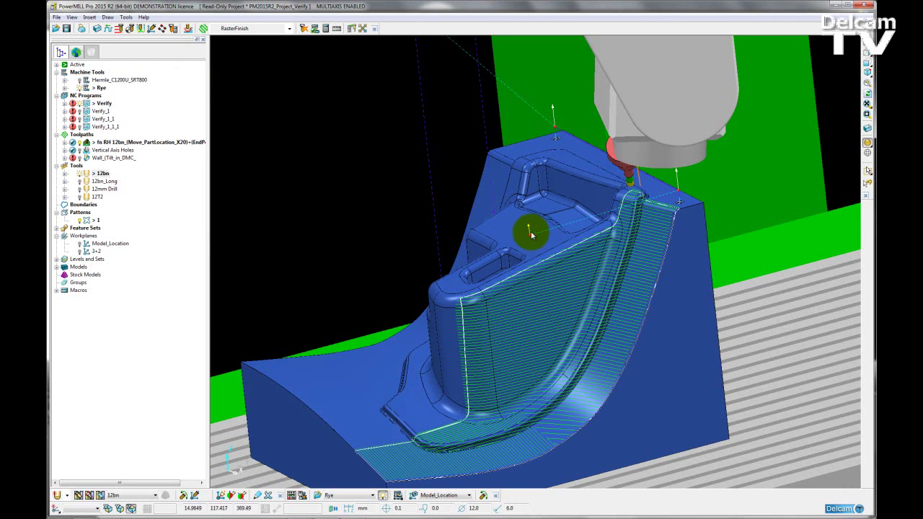
middle_drag(560, 278, 629, 231)
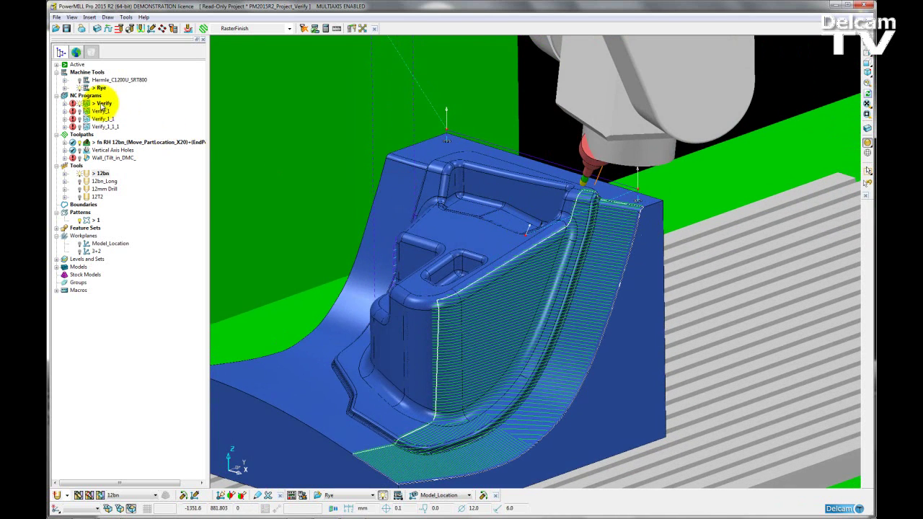
Re-run verification of the Verify NC program, now listing seven issues
right_click(103, 103)
click(129, 240)
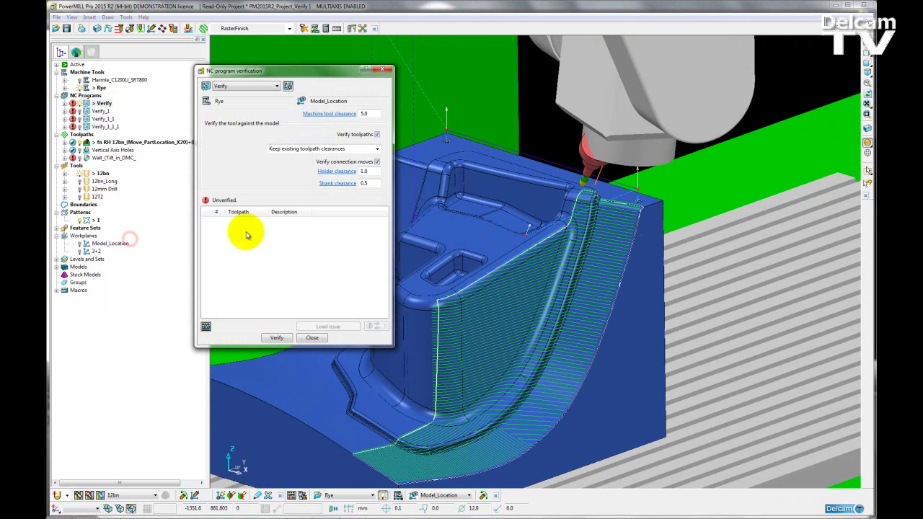
click(276, 338)
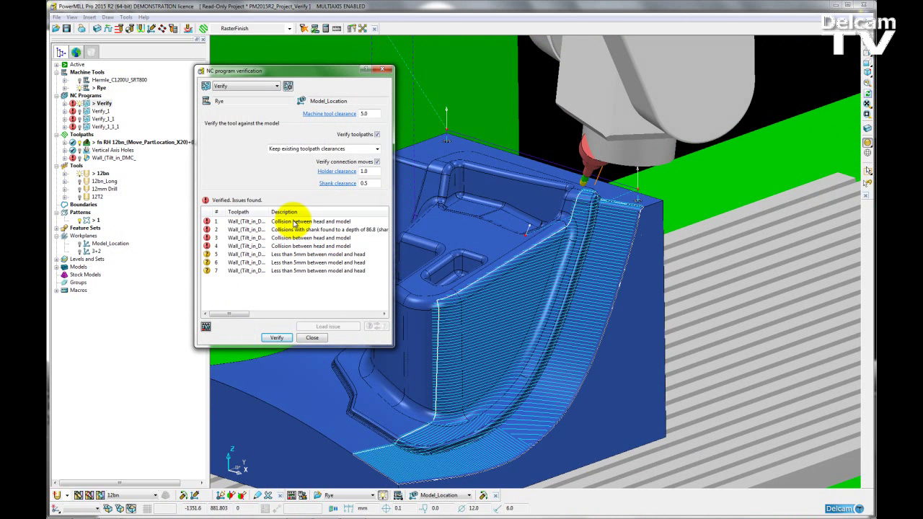
Show the first head–model collision on the machine and dismiss its collision warning
click(294, 223)
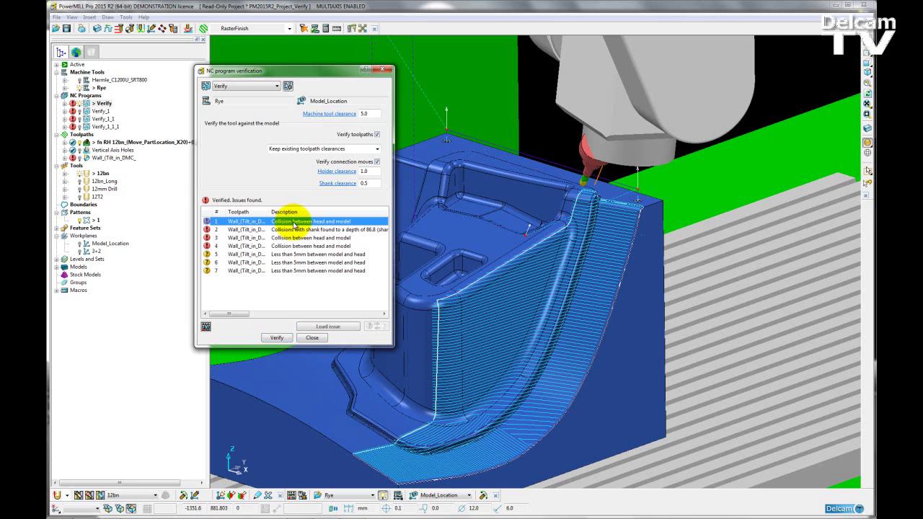
double_click(294, 223)
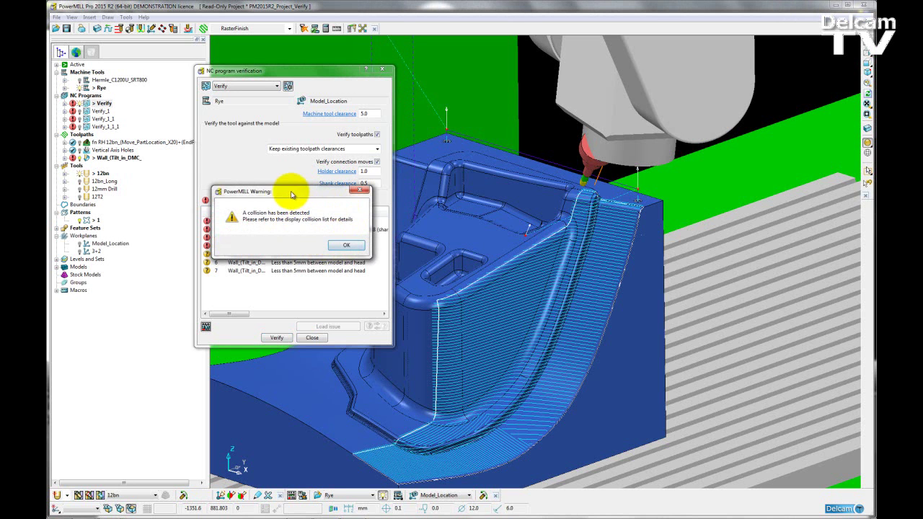
drag(279, 191, 277, 135)
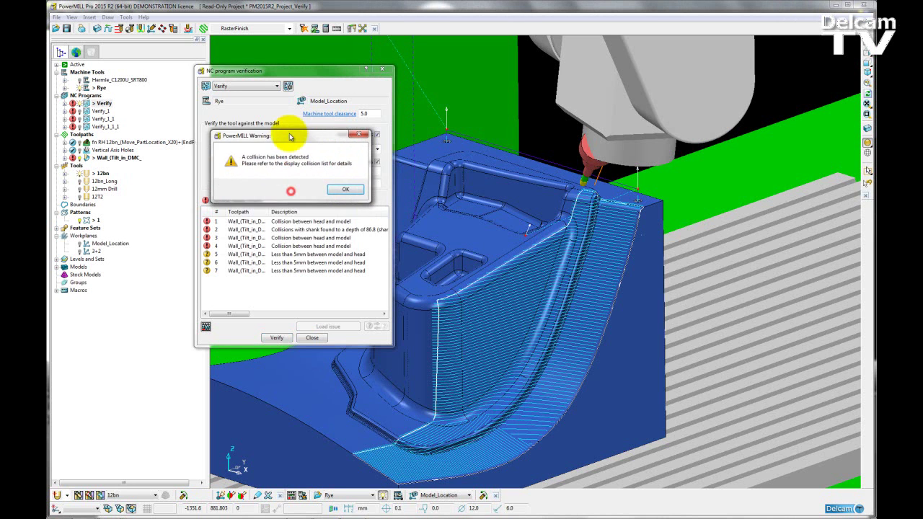
click(344, 187)
middle_drag(567, 279, 480, 281)
drag(286, 70, 154, 87)
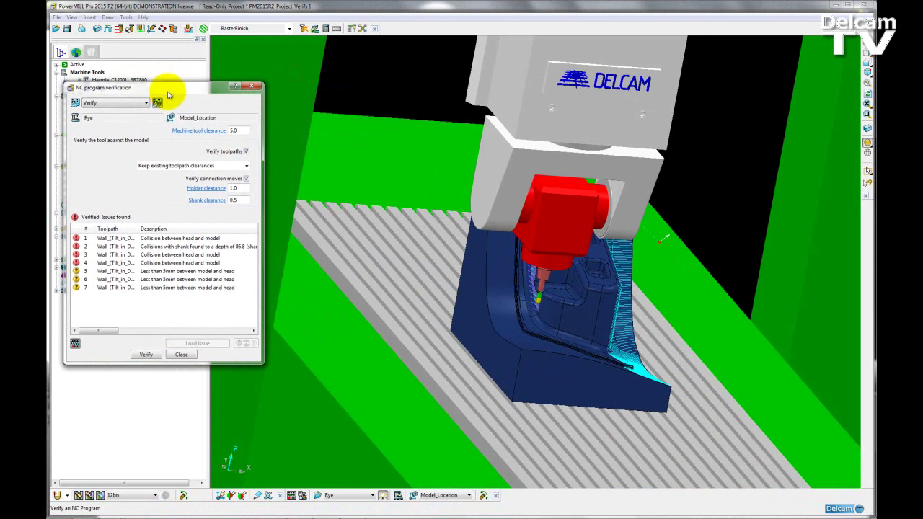
Close the verification results and zoom in on the spindle head and tool tip at the collision
click(252, 87)
middle_drag(672, 331, 723, 329)
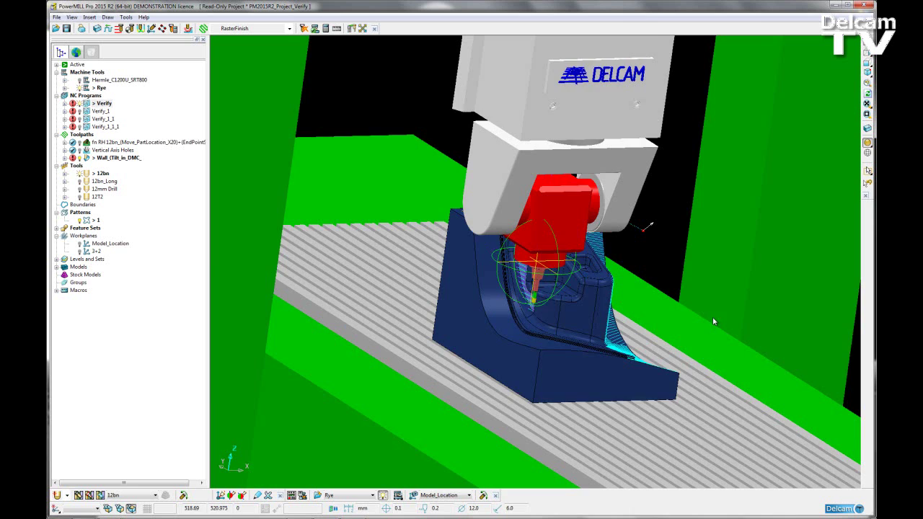
middle_drag(714, 322, 463, 244)
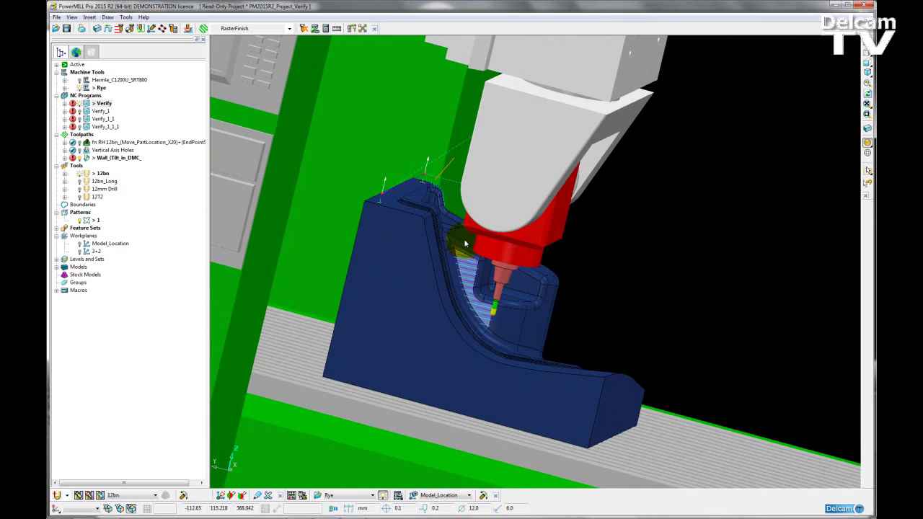
scroll(476, 260, up, 3)
middle_drag(486, 282, 434, 271)
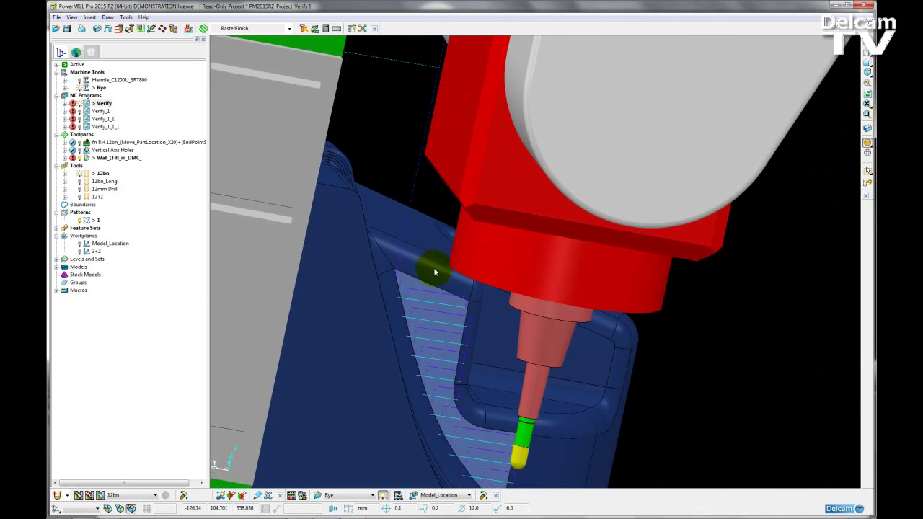
scroll(433, 271, up, 2)
scroll(468, 271, down, 4)
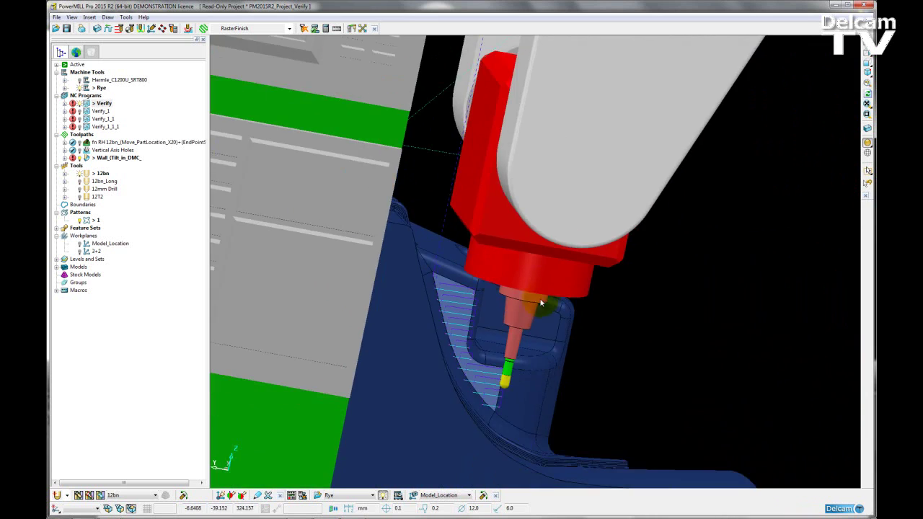
middle_drag(540, 303, 552, 261)
scroll(488, 241, down, 3)
scroll(566, 312, up, 3)
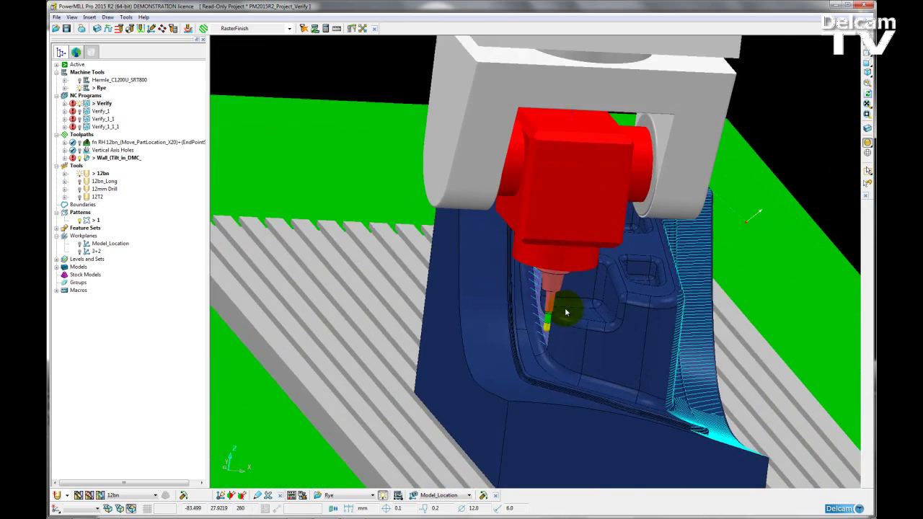
scroll(566, 312, up, 2)
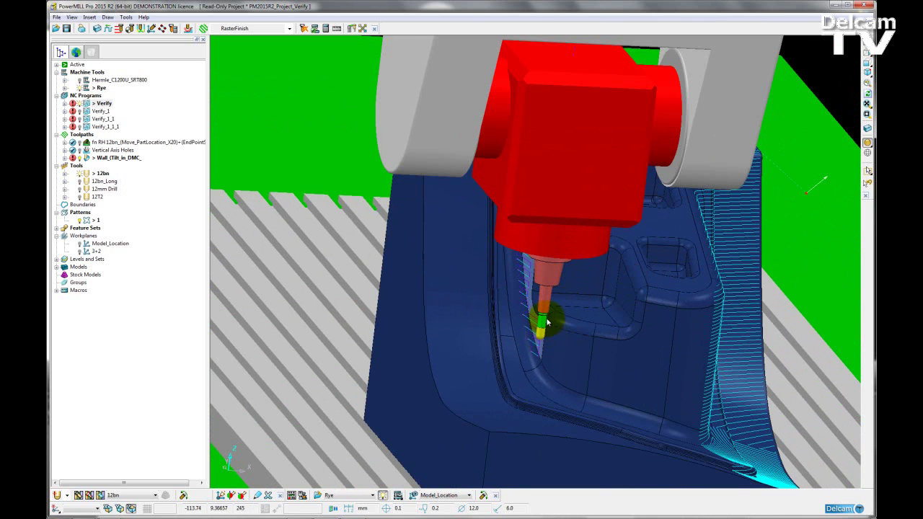
scroll(542, 335, down, 3)
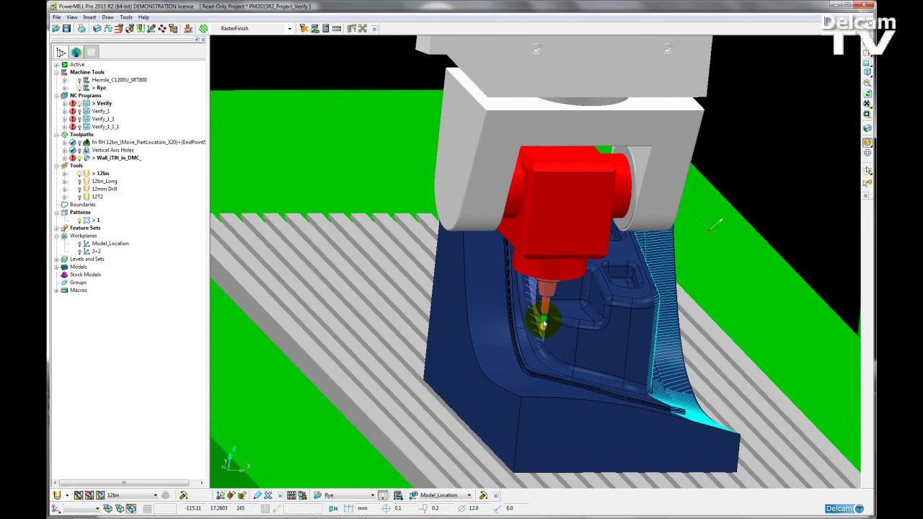
Start Dynamic Machine Control for the 12bn tool found under the tool tip
right_click(543, 323)
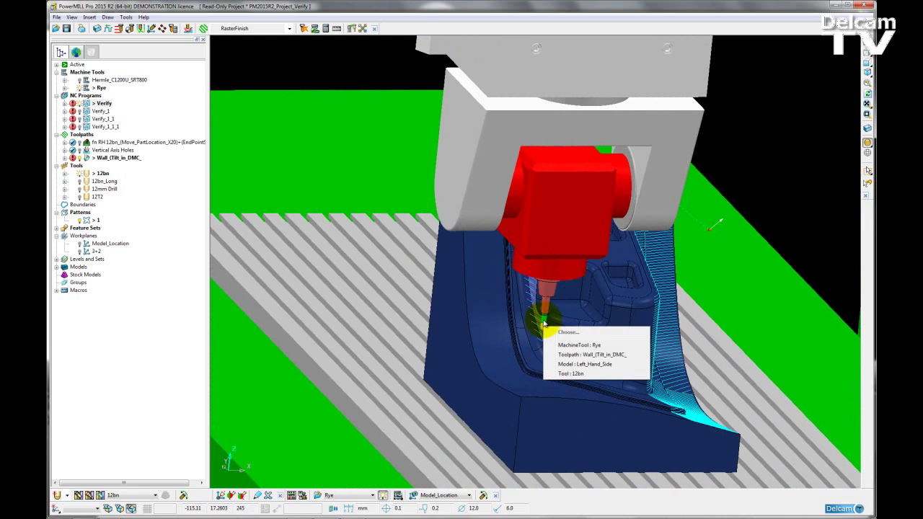
click(567, 373)
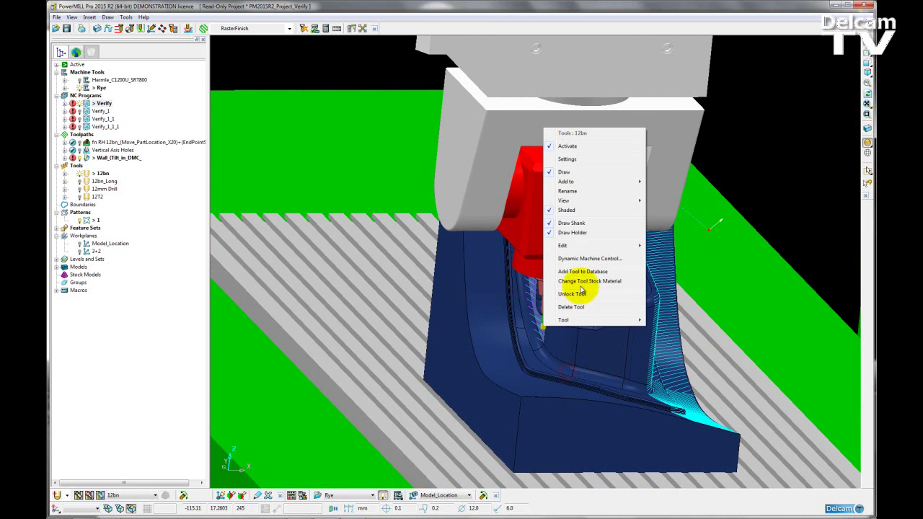
click(581, 259)
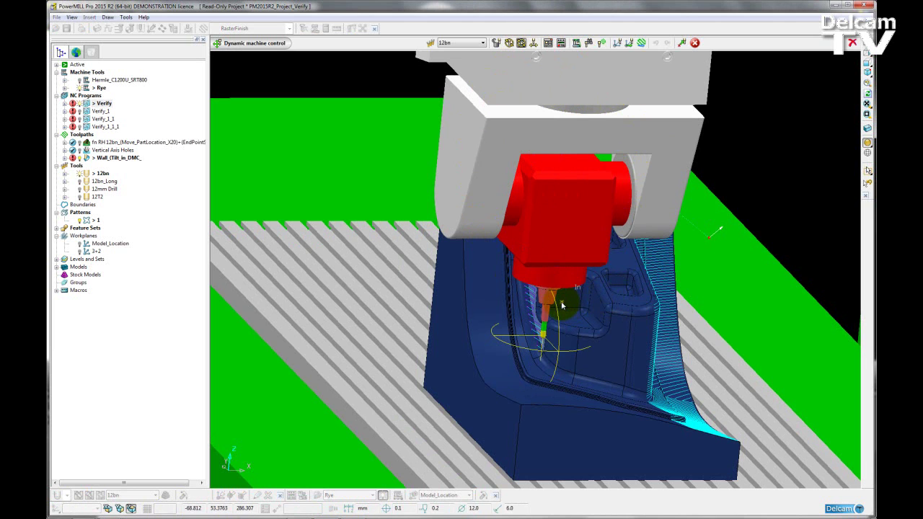
Tilt the machine head with the gyro to a new tool orientation on the wall
drag(557, 301, 498, 385)
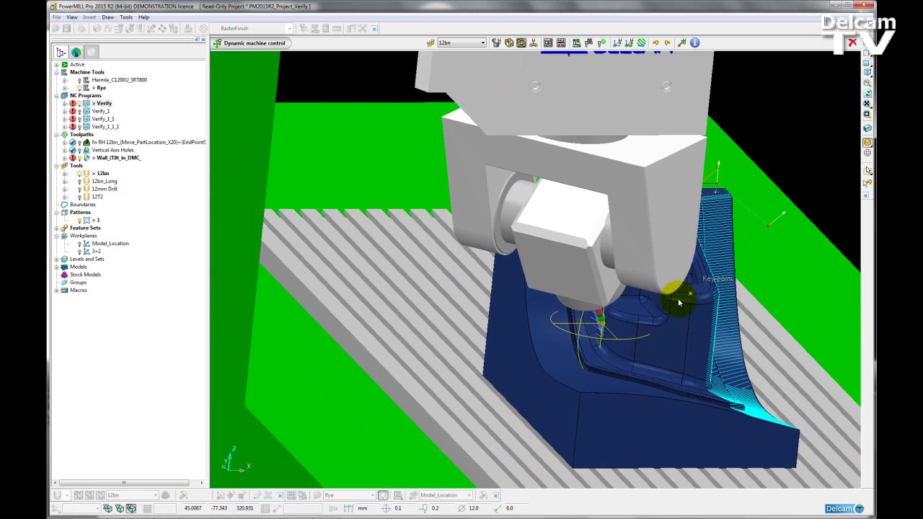
drag(679, 303, 643, 298)
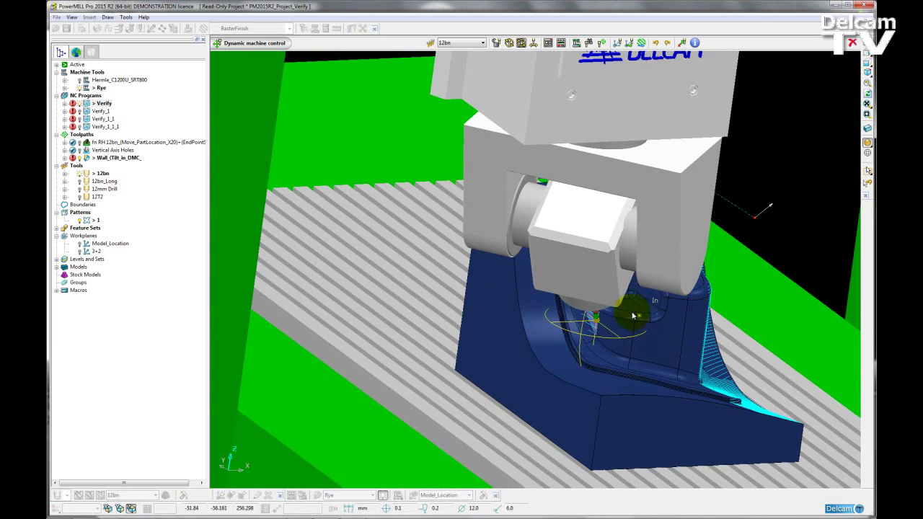
scroll(600, 321, up, 3)
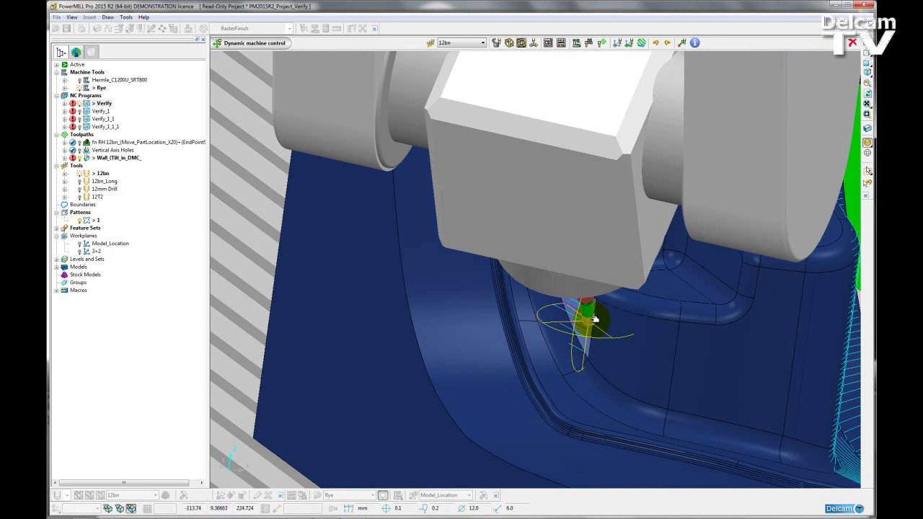
mouse_move(599, 322)
mouse_down()
mouse_move(575, 316)
mouse_move(552, 278)
mouse_move(561, 167)
mouse_move(532, 149)
mouse_move(541, 253)
mouse_move(568, 321)
mouse_move(584, 321)
mouse_up()
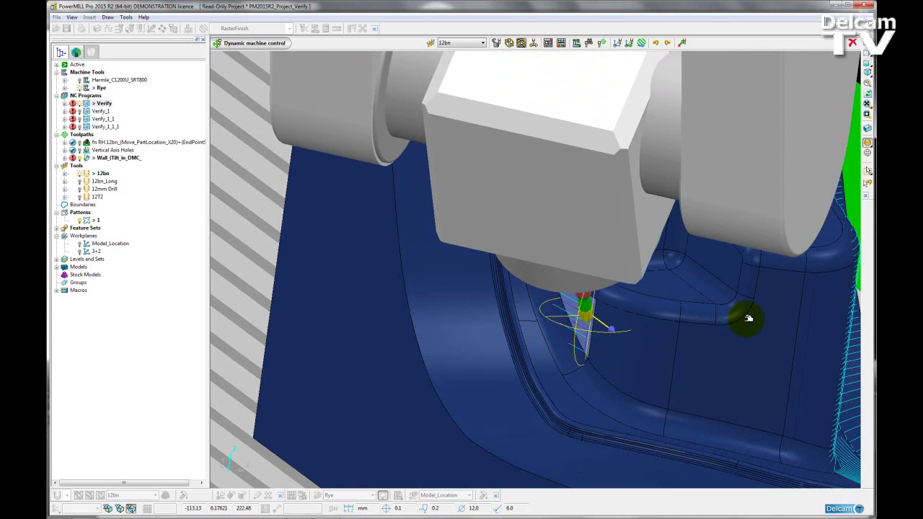
middle_drag(655, 274, 624, 222)
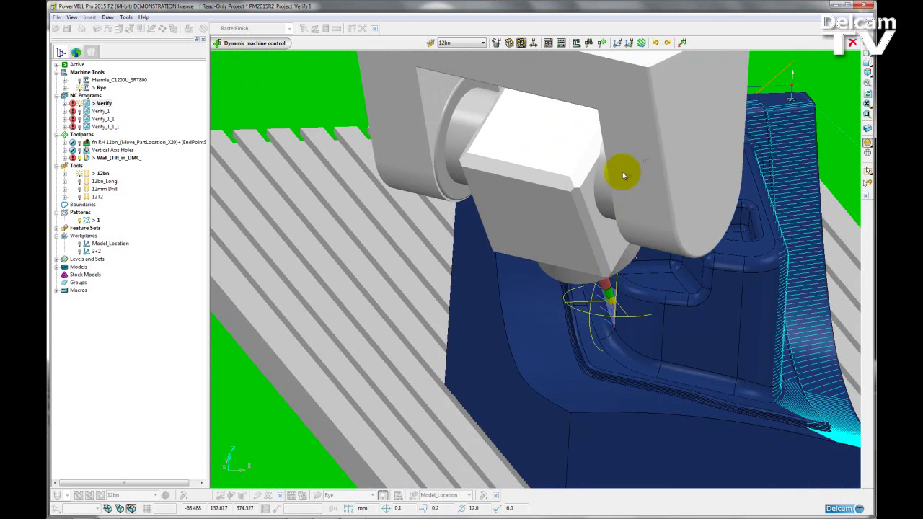
Update the Wall_Tilt_in_DMC toolpath with the tilted axis and exit Dynamic Machine Control
click(640, 44)
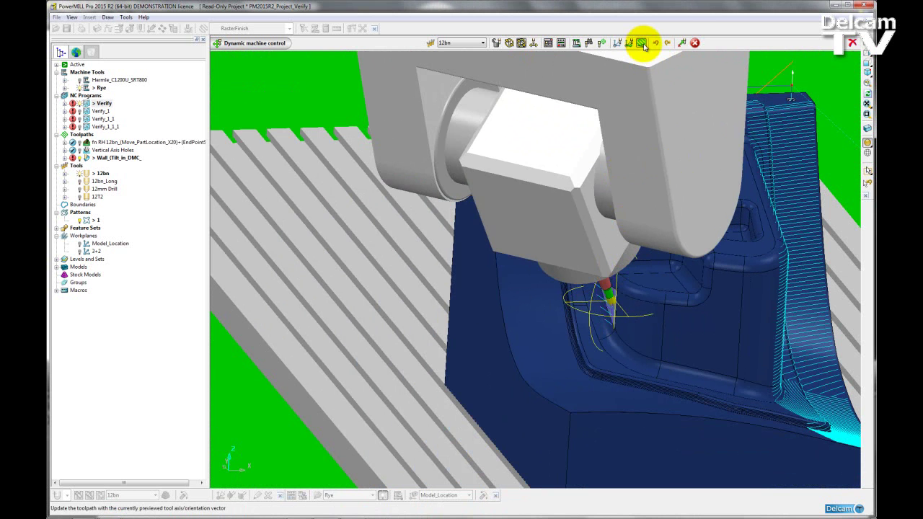
scroll(686, 123, down, 2)
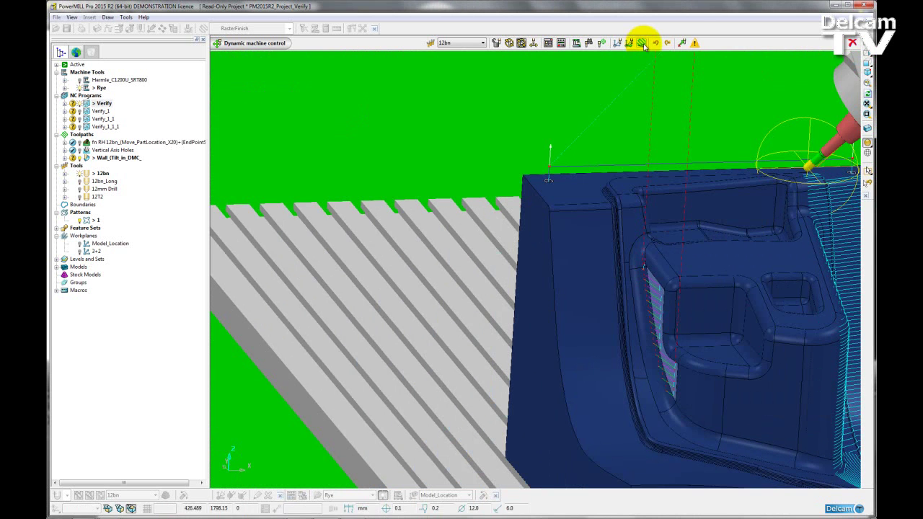
scroll(685, 123, down, 4)
scroll(604, 124, up, 3)
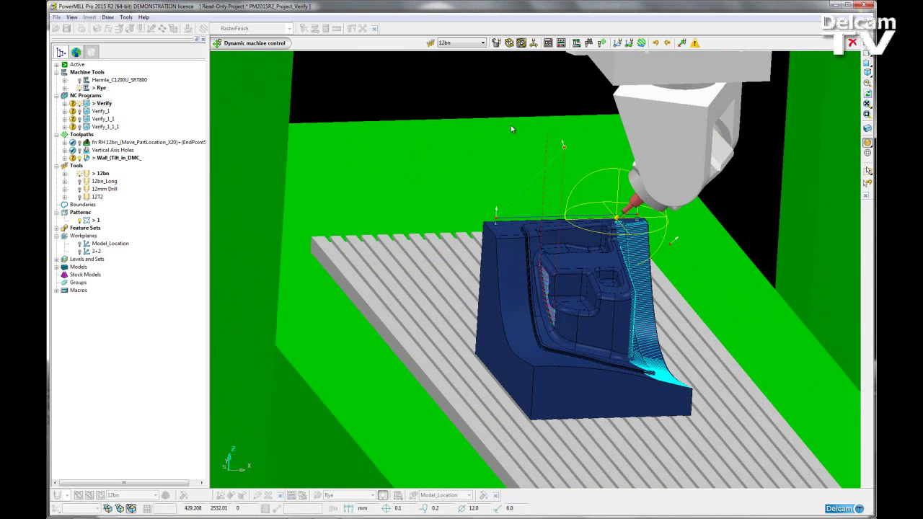
click(852, 43)
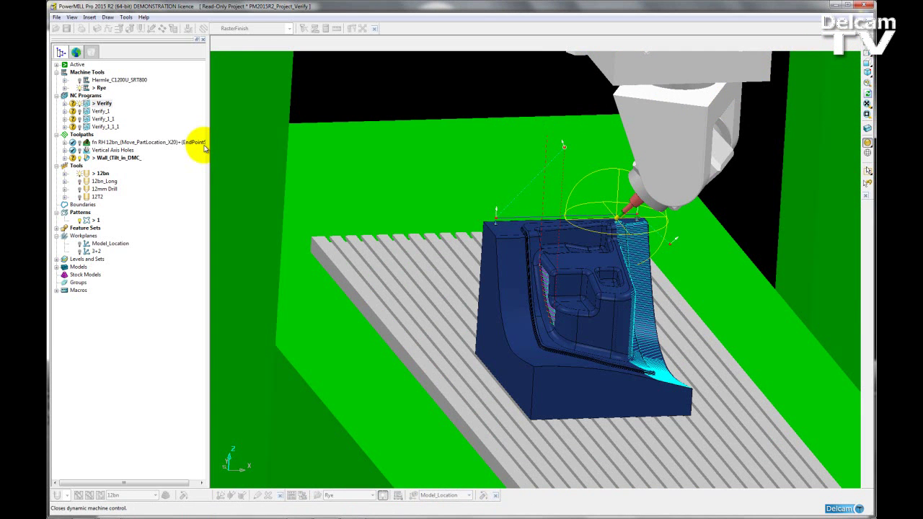
Re-run verification on the 'Verify' NC program and move the results window aside
right_click(93, 104)
click(112, 242)
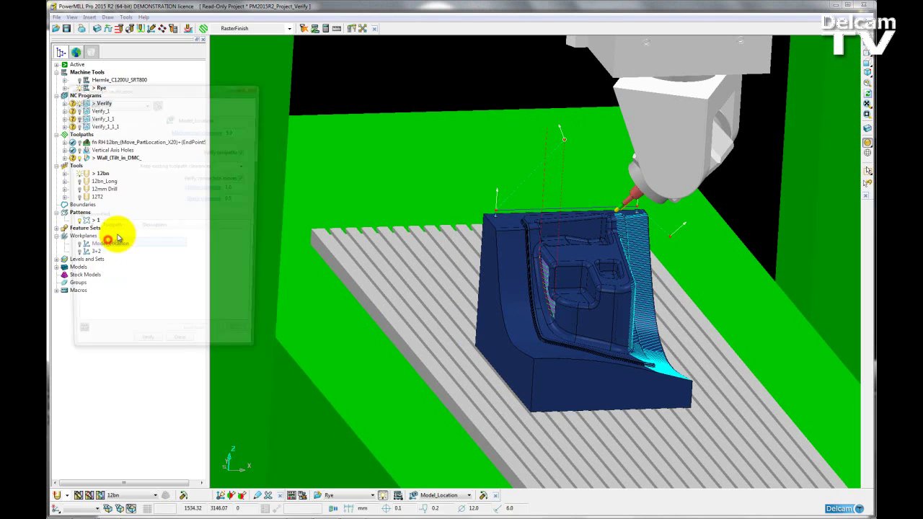
click(149, 349)
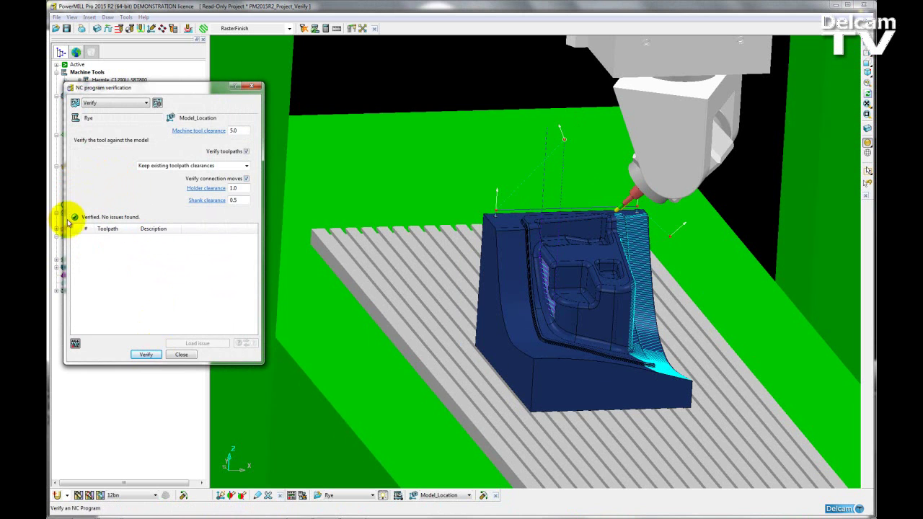
drag(144, 88, 216, 91)
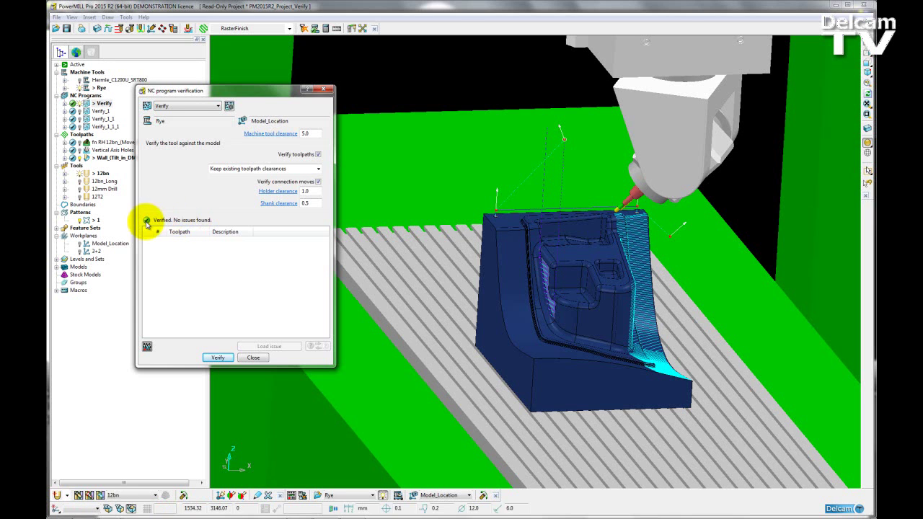
click(249, 358)
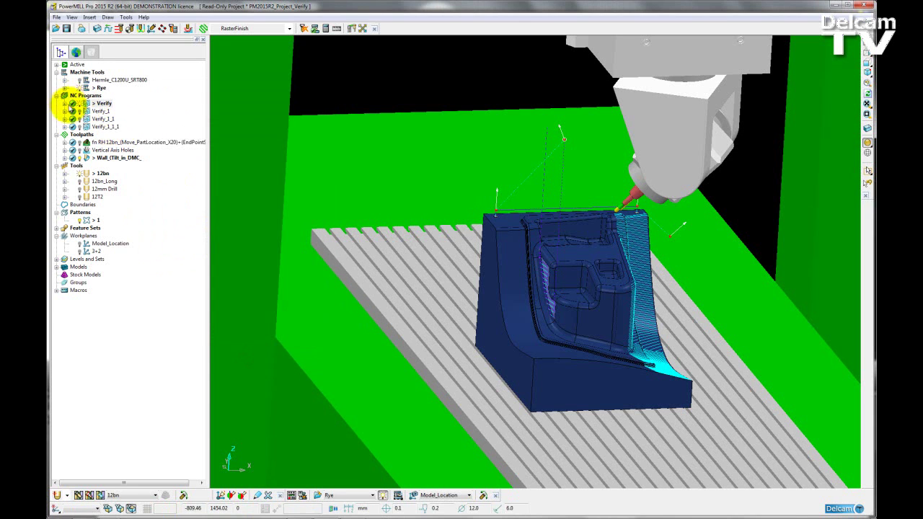
mouse_move(86, 107)
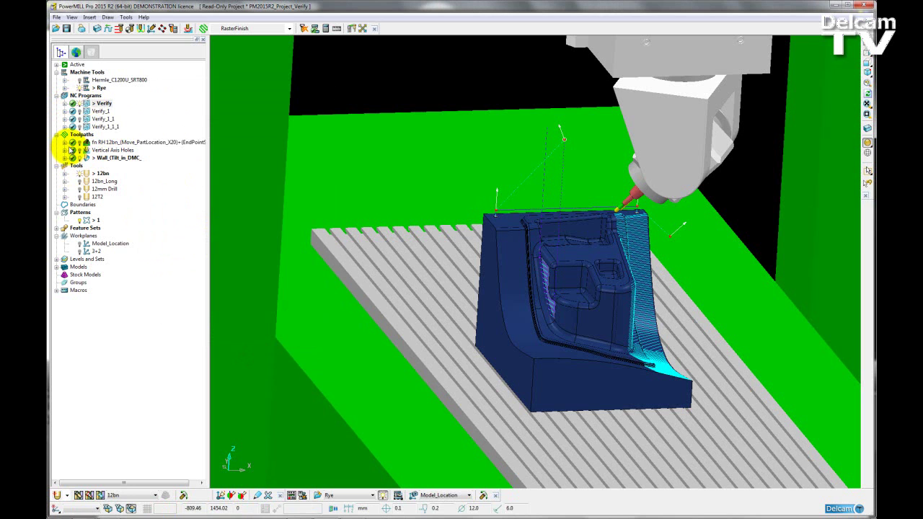
mouse_move(72, 148)
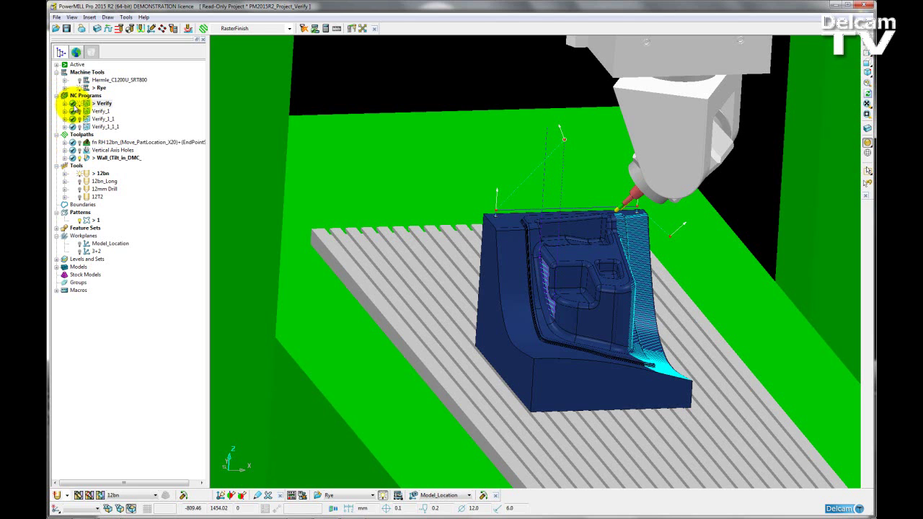
scroll(400, 97, down, 5)
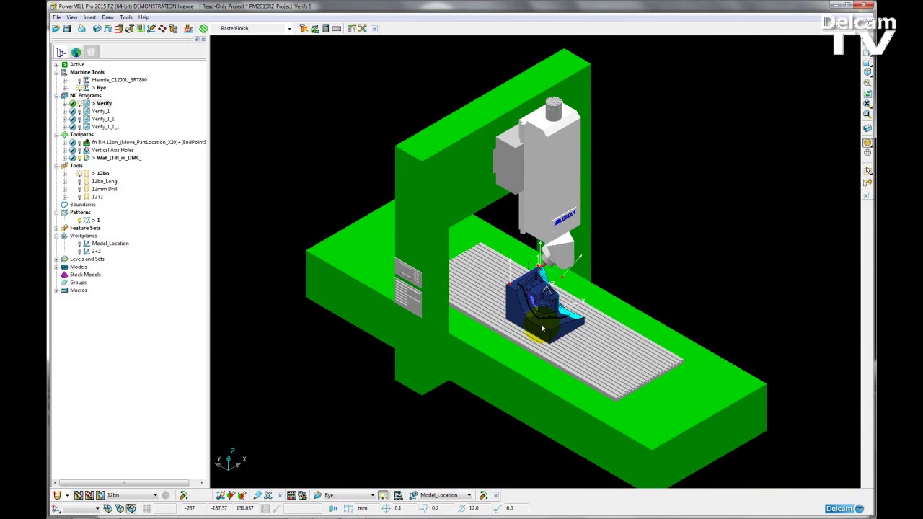
scroll(549, 329, up, 2)
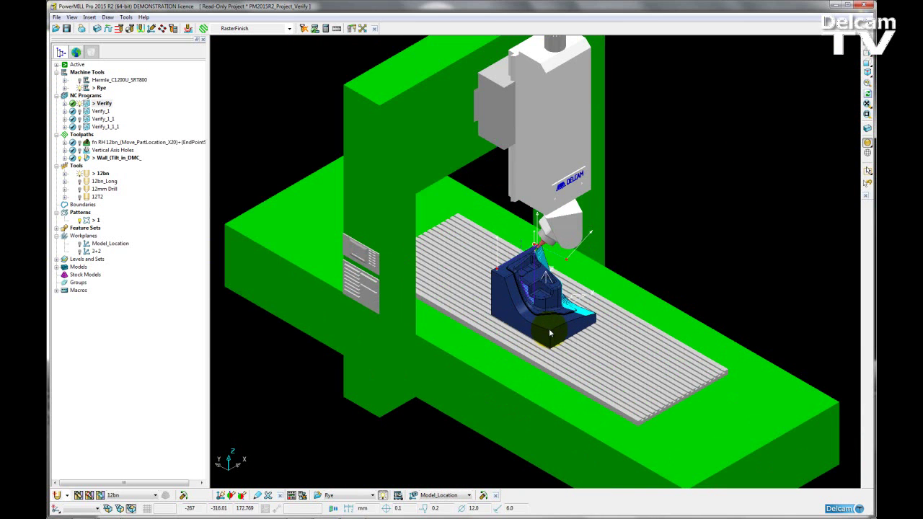